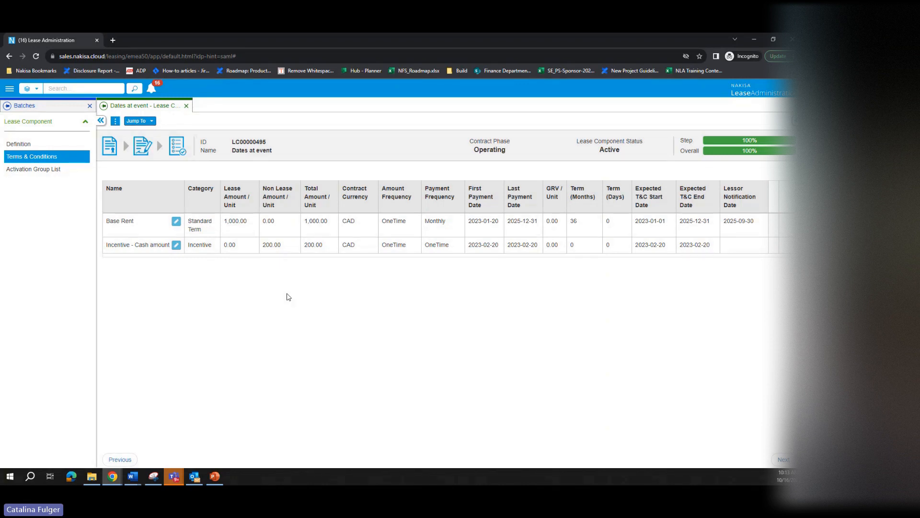
Open the schedules of the Dates at event lease component and enlarge the browser page to 125%.
{"action": "left_click", "coordinate": [116, 121]}
{"action": "left_click", "coordinate": [149, 139]}
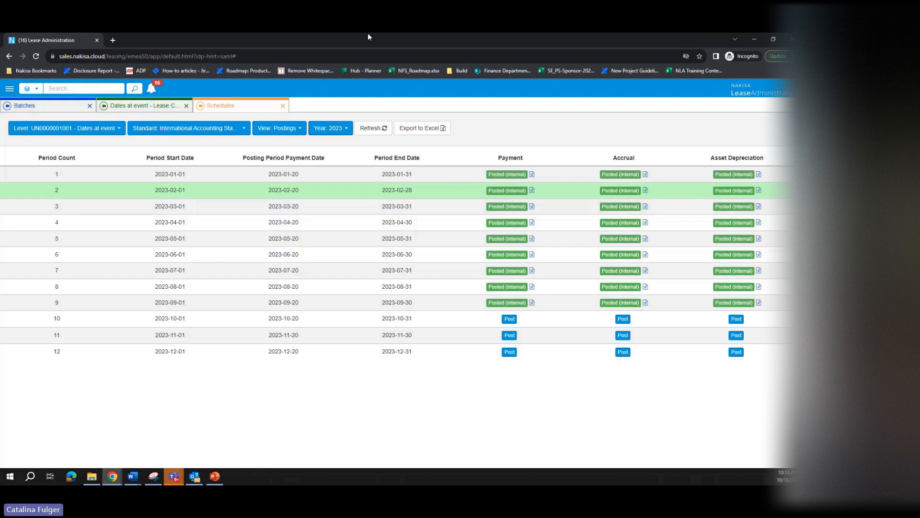
{"action": "left_click", "coordinate": [773, 57]}
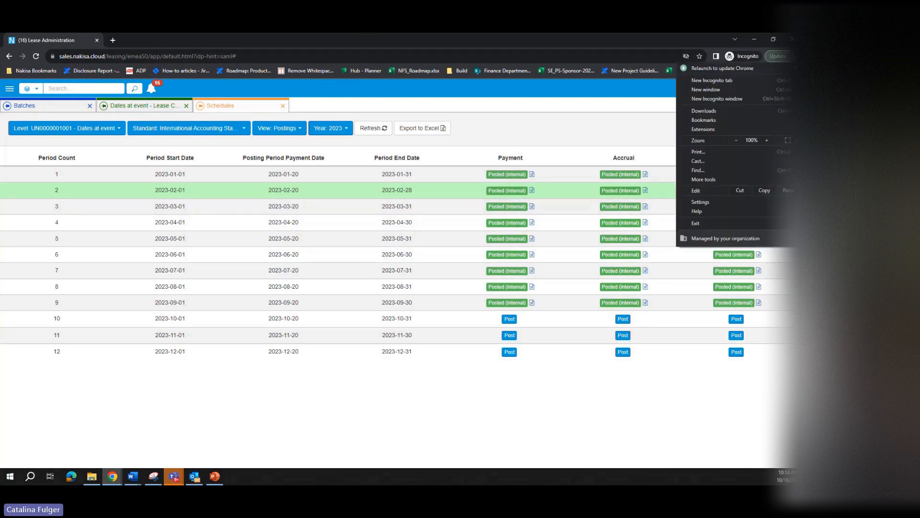
{"action": "left_click", "coordinate": [767, 140]}
{"action": "left_click", "coordinate": [768, 140]}
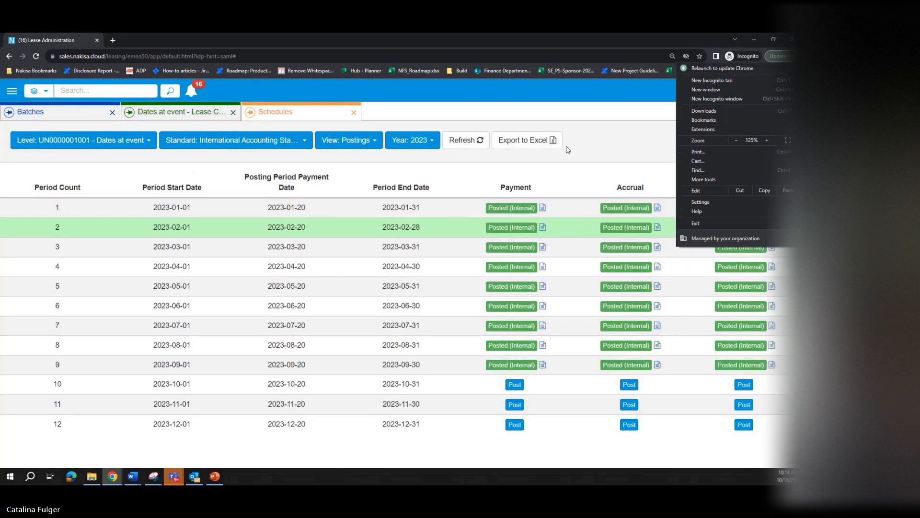
{"action": "left_click", "coordinate": [605, 150]}
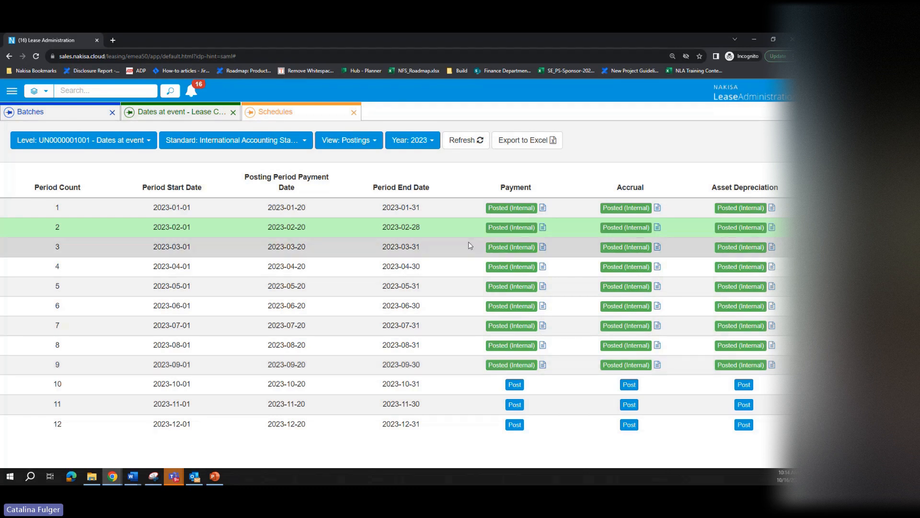
Show all columns of the 2023 schedule and examine the payment and start dates of the highlighted event period.
{"action": "left_click", "coordinate": [360, 140]}
{"action": "left_click", "coordinate": [360, 255]}
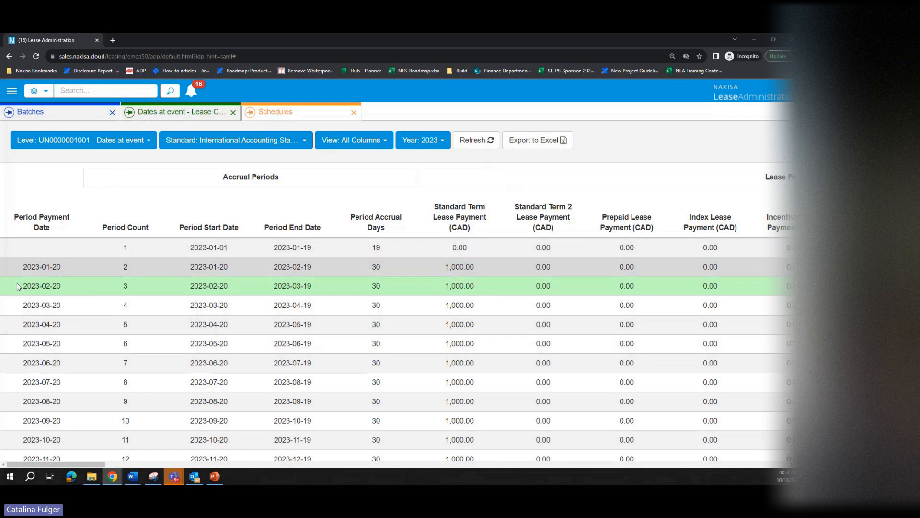
{"action": "mouse_move", "coordinate": [35, 284]}
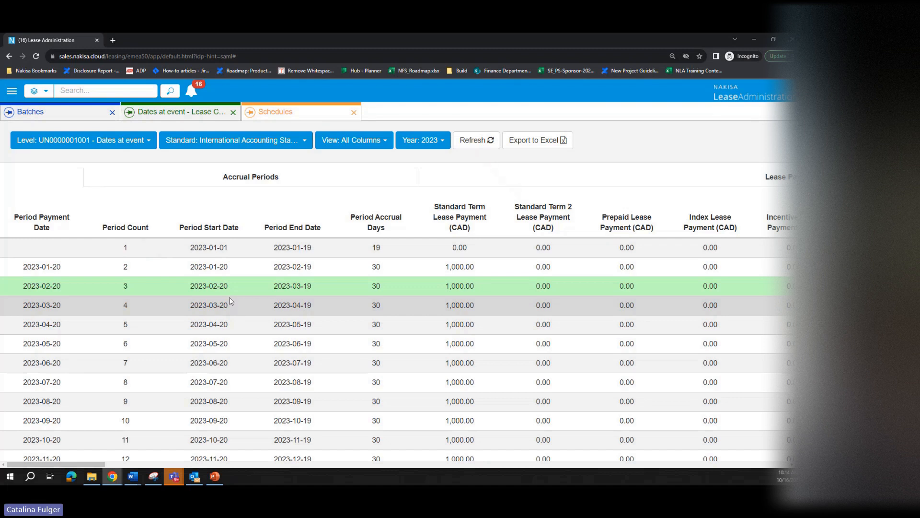
{"action": "mouse_move", "coordinate": [236, 286]}
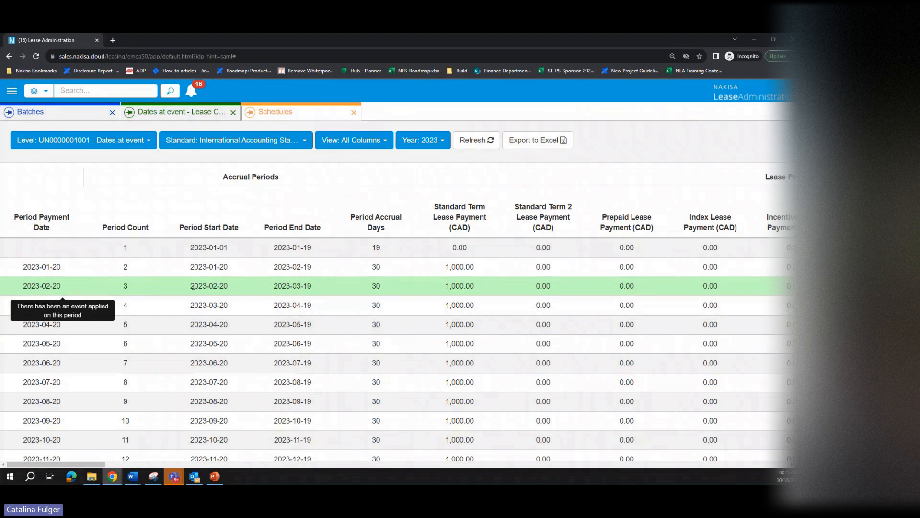
{"action": "left_click_drag", "start_coordinate": [191, 286], "coordinate": [238, 292]}
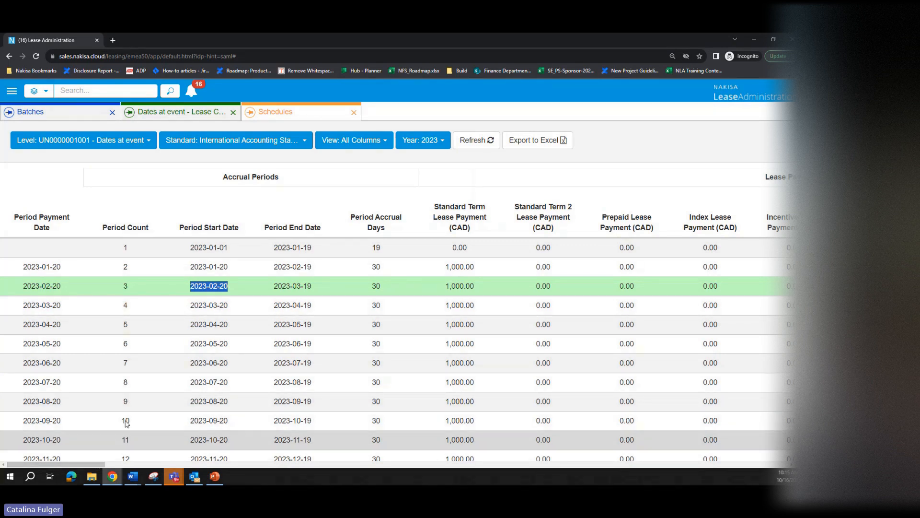
Examine the month-end closing date and the Month End Outputs period end date of the highlighted event period.
{"action": "left_click_drag", "start_coordinate": [95, 463], "coordinate": [216, 464]}
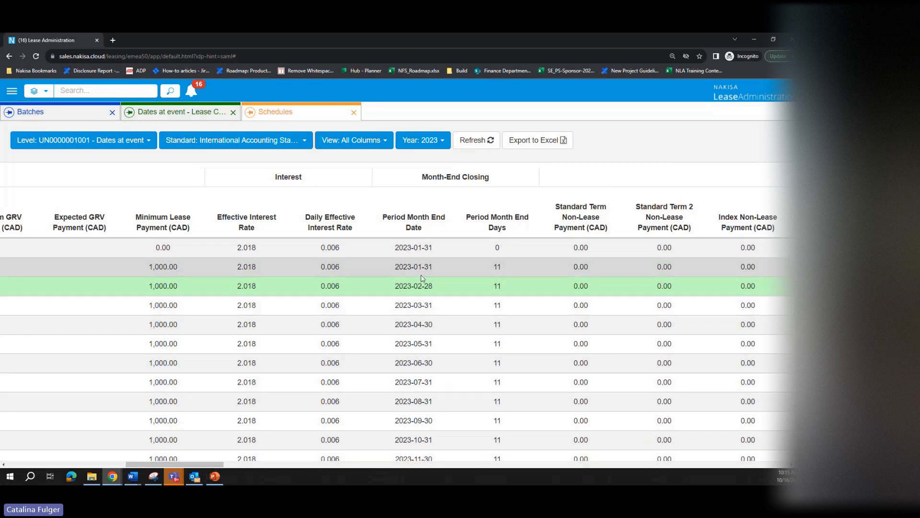
{"action": "mouse_move", "coordinate": [406, 290]}
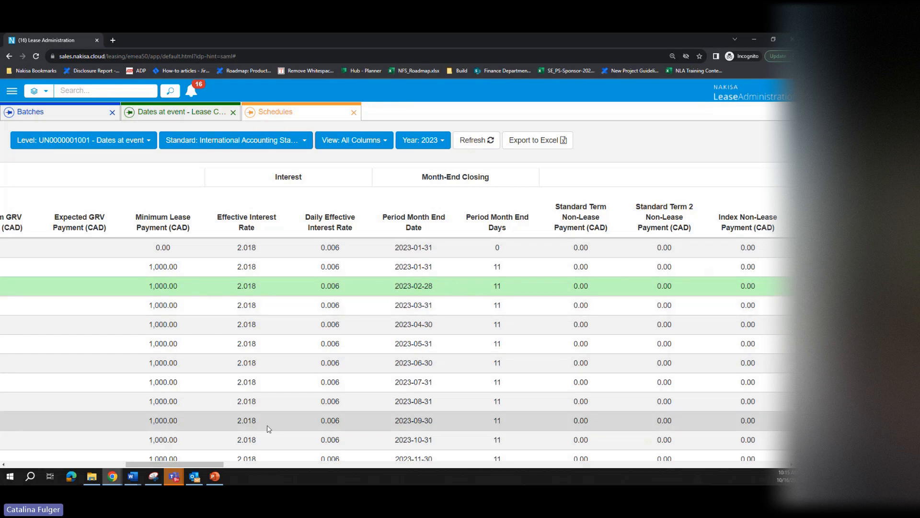
{"action": "left_click_drag", "start_coordinate": [223, 468], "coordinate": [484, 446]}
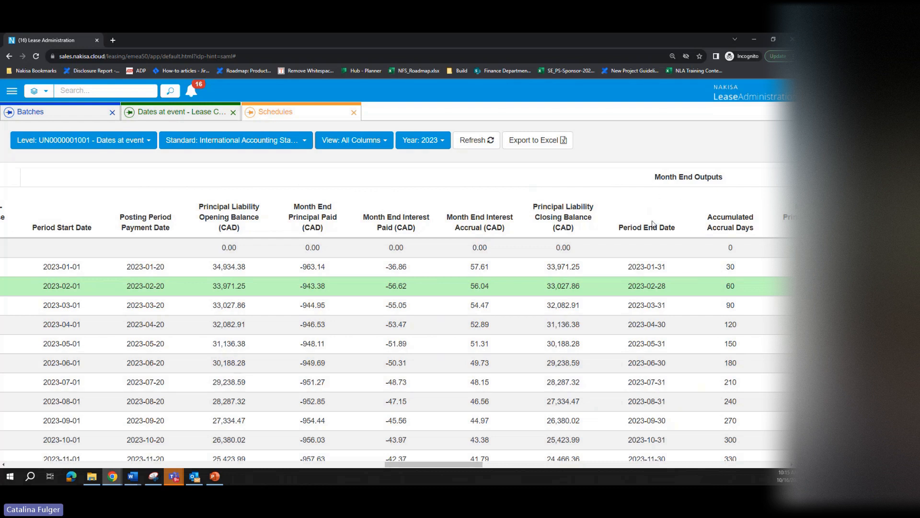
{"action": "mouse_move", "coordinate": [629, 286]}
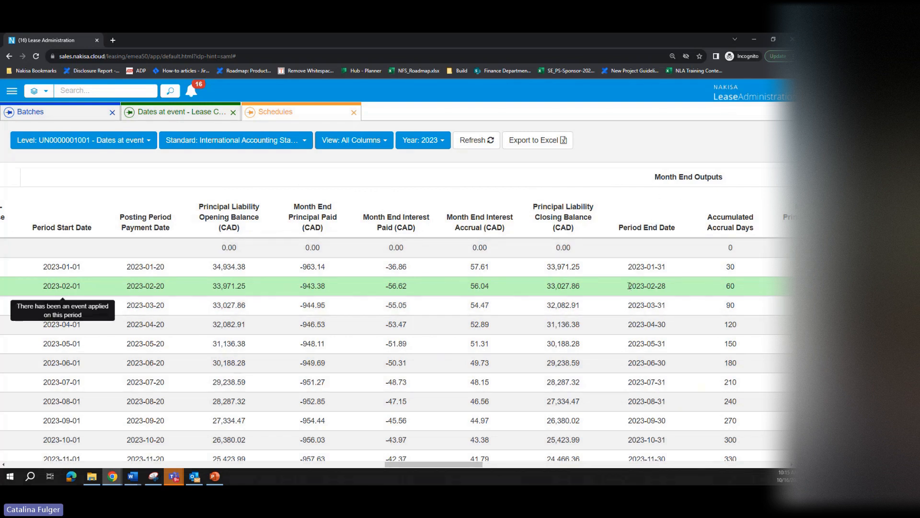
{"action": "left_click_drag", "start_coordinate": [628, 286], "coordinate": [666, 287]}
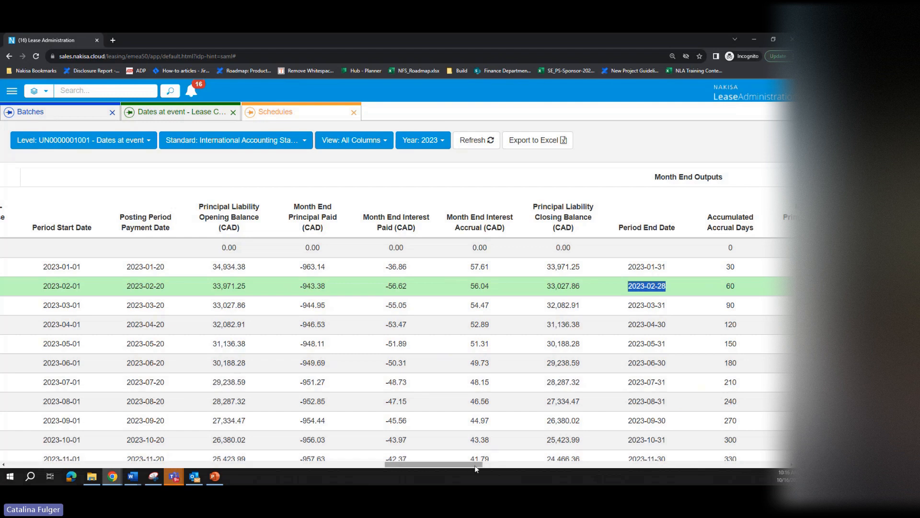
{"action": "left_click_drag", "start_coordinate": [471, 465], "coordinate": [493, 467]}
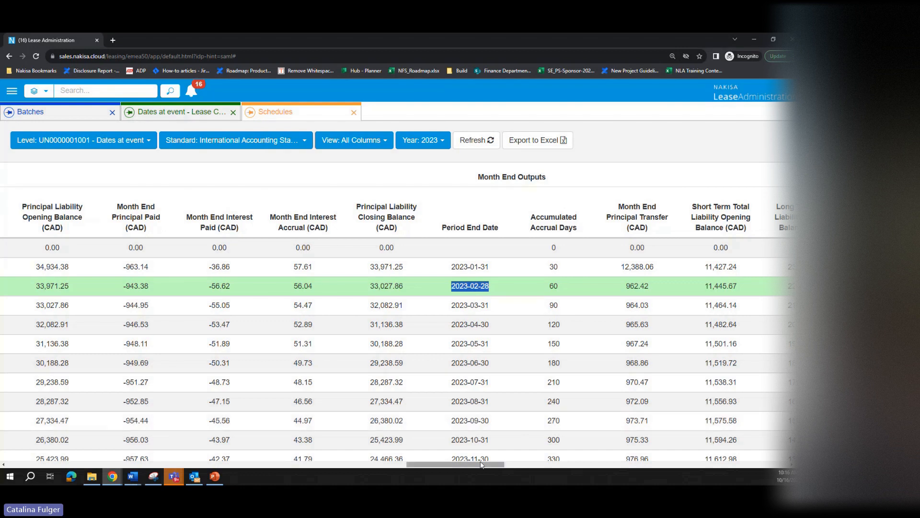
{"action": "scroll", "coordinate": [482, 464], "scroll_direction": "down", "scroll_amount": 1}
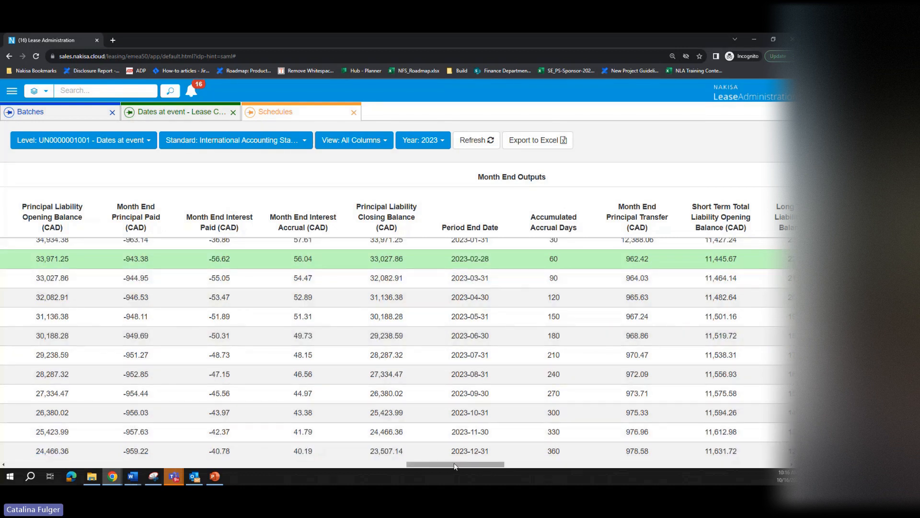
Return to the Accrual Periods columns and recheck the highlighted event period's payment date and start date.
{"action": "left_click_drag", "start_coordinate": [455, 466], "coordinate": [41, 439]}
{"action": "scroll", "coordinate": [240, 305], "scroll_direction": "up", "scroll_amount": 1}
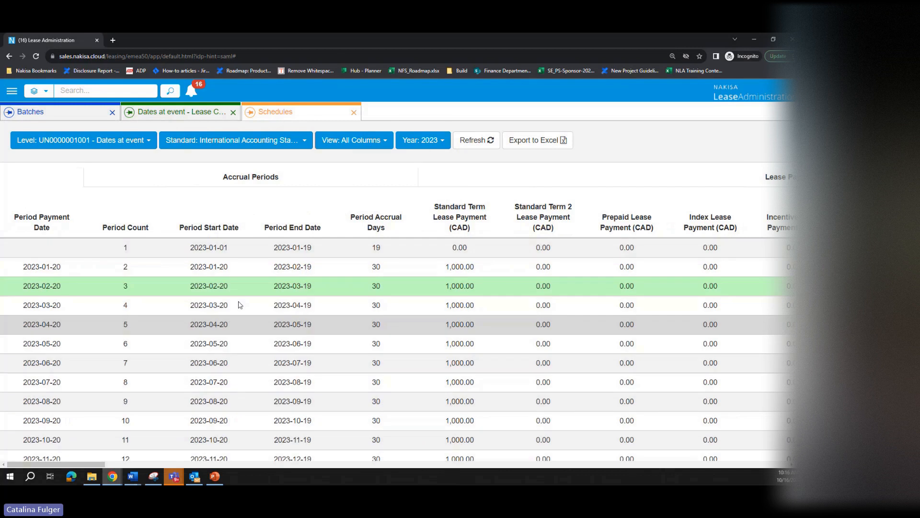
{"action": "mouse_move", "coordinate": [223, 284]}
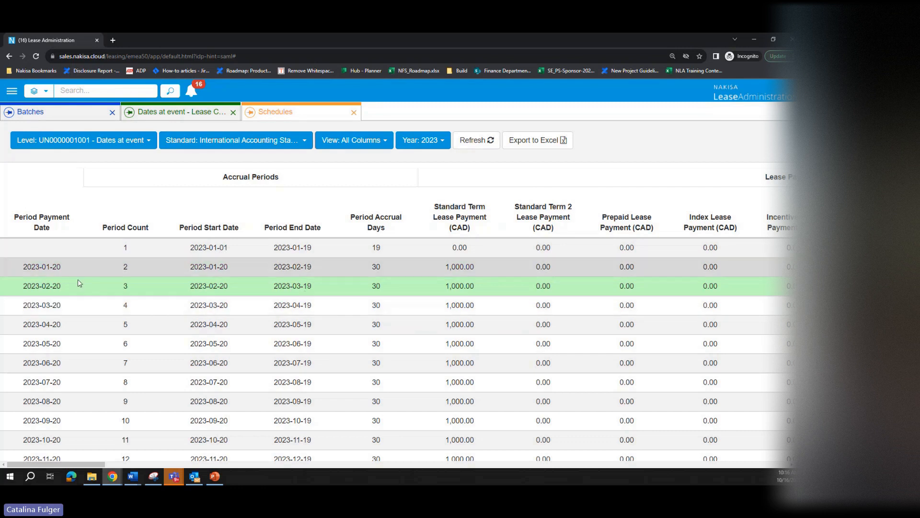
{"action": "mouse_move", "coordinate": [51, 283]}
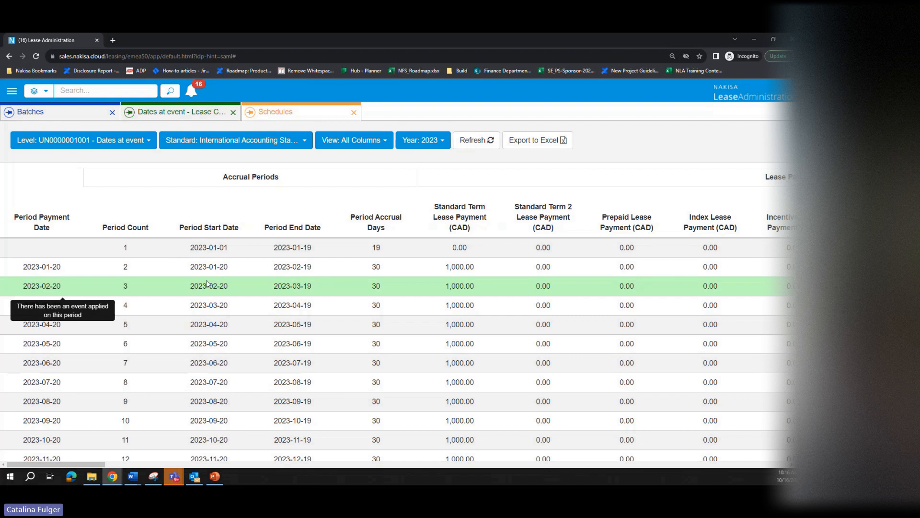
{"action": "scroll", "coordinate": [207, 284], "scroll_direction": "down", "scroll_amount": 1}
{"action": "scroll", "coordinate": [209, 287], "scroll_direction": "up", "scroll_amount": 1}
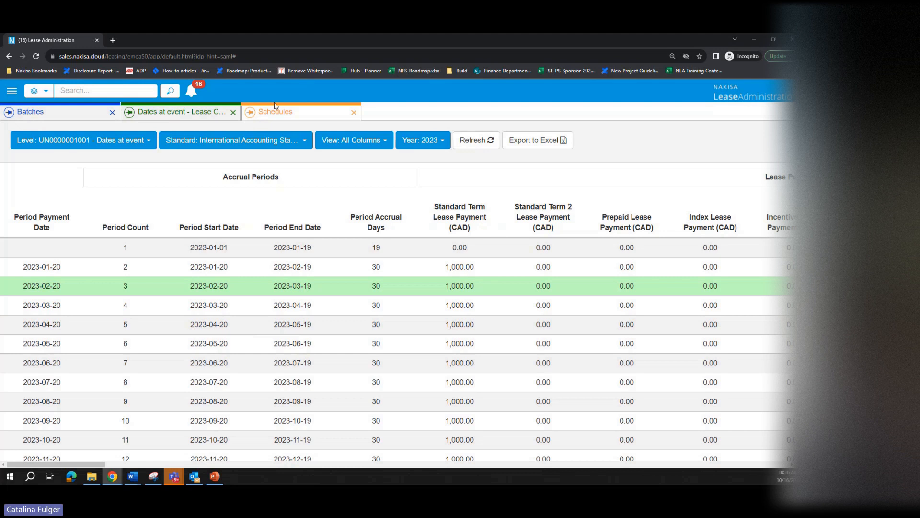
Close the schedules and go from the lease component to its parent contract, Dates at event.
{"action": "left_click", "coordinate": [353, 112]}
{"action": "left_click", "coordinate": [186, 133]}
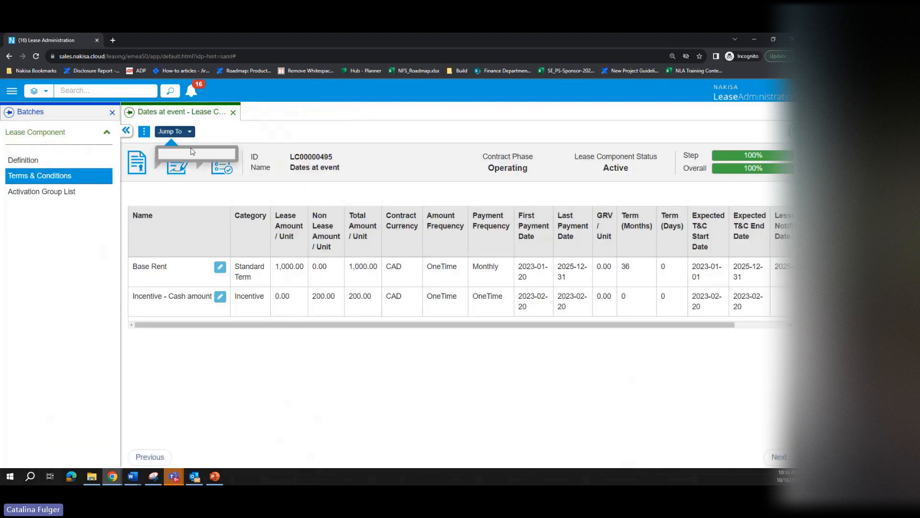
{"action": "left_click", "coordinate": [216, 172]}
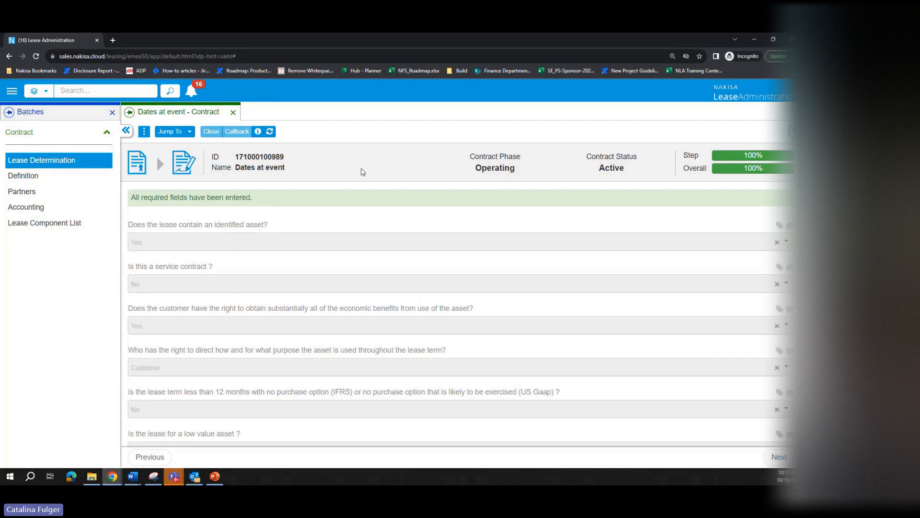
Start a lease modification on the contract with amendment date 2023-10-16 and reason code Addendum to Contract - New Terms.
{"action": "left_click", "coordinate": [143, 132]}
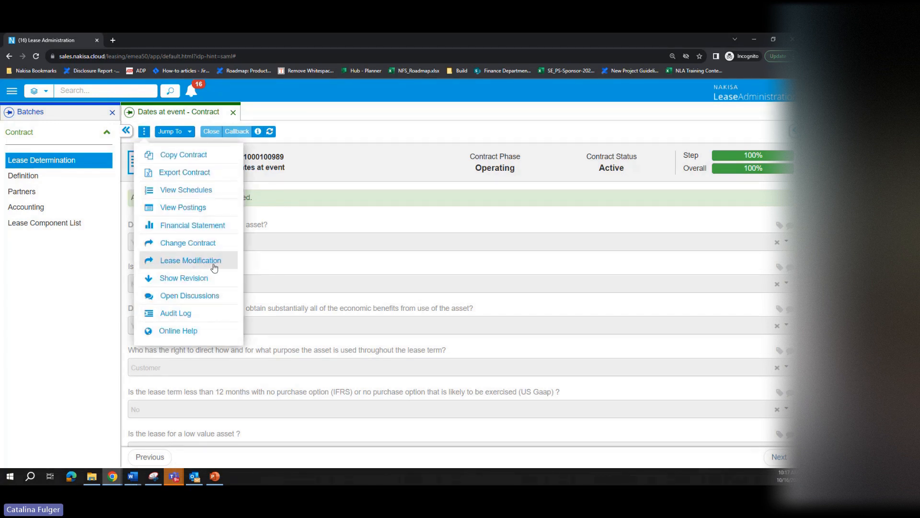
{"action": "left_click", "coordinate": [214, 262]}
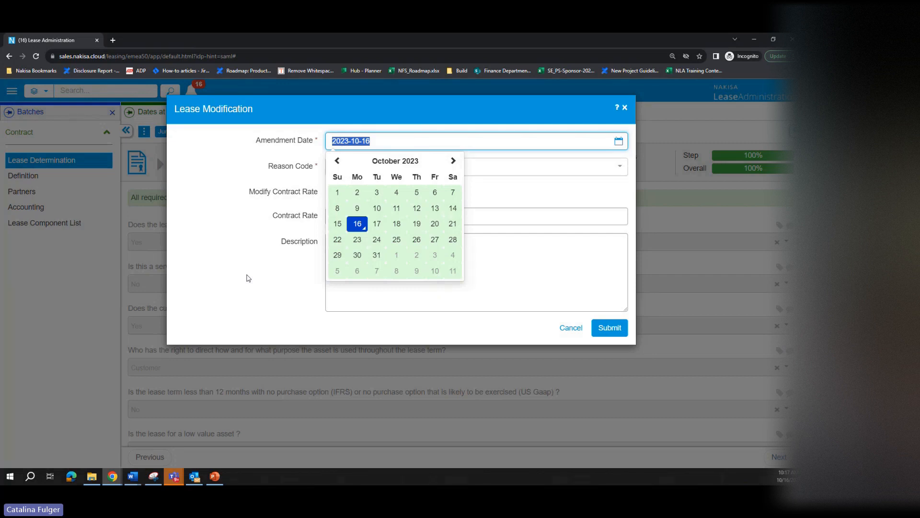
{"action": "left_click", "coordinate": [358, 225]}
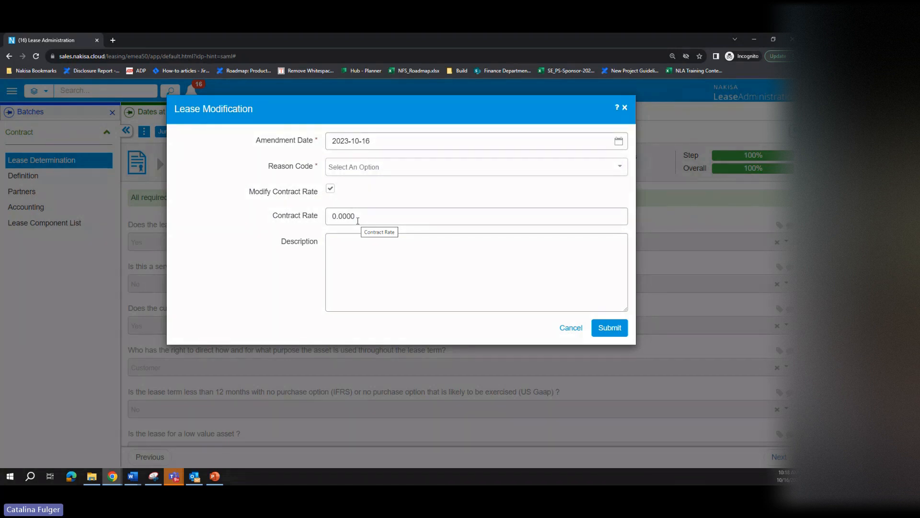
{"action": "left_click", "coordinate": [427, 171]}
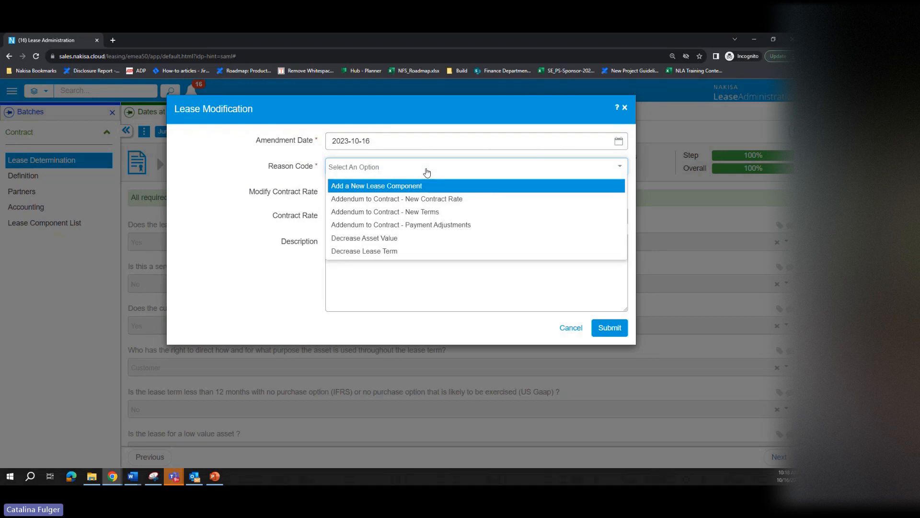
{"action": "left_click", "coordinate": [427, 213]}
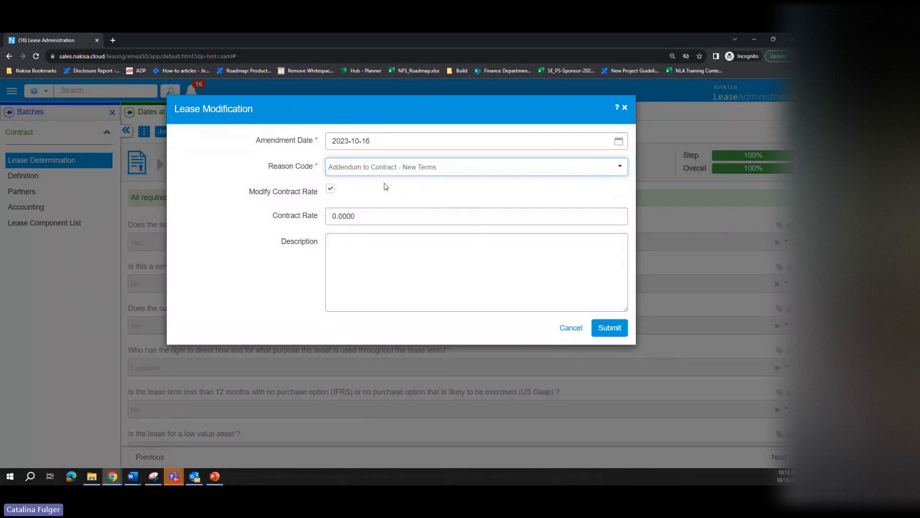
Turn off Modify Contract Rate, enter the description "Add payment adjustment", and submit the lease modification.
{"action": "left_click", "coordinate": [330, 189]}
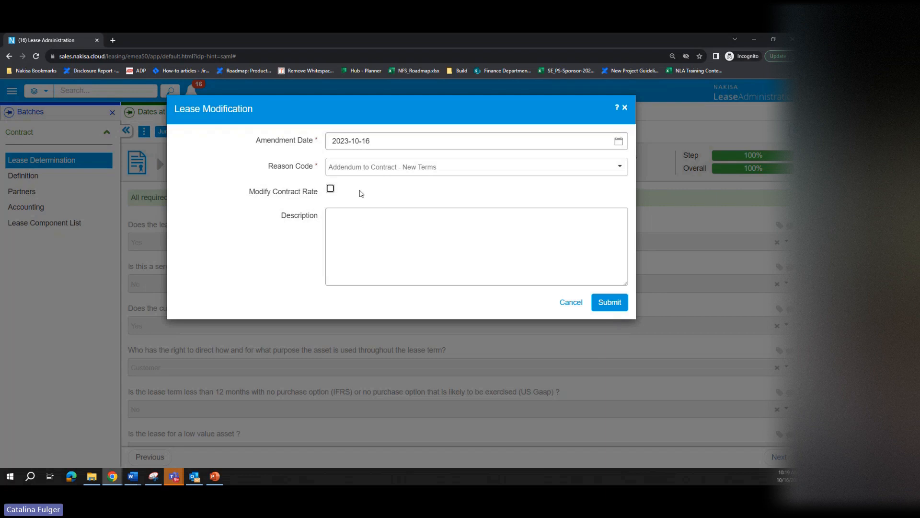
{"action": "left_click", "coordinate": [354, 221]}
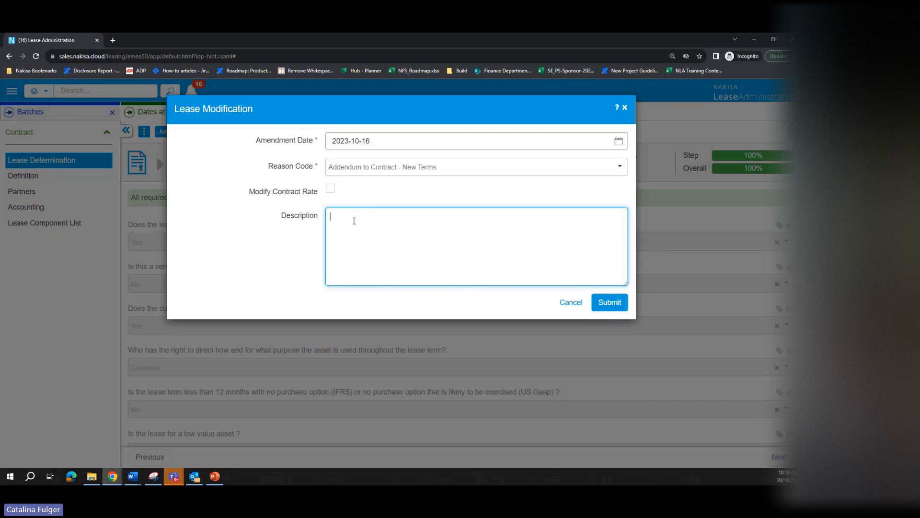
{"action": "type", "text": "Add payment adjustment"}
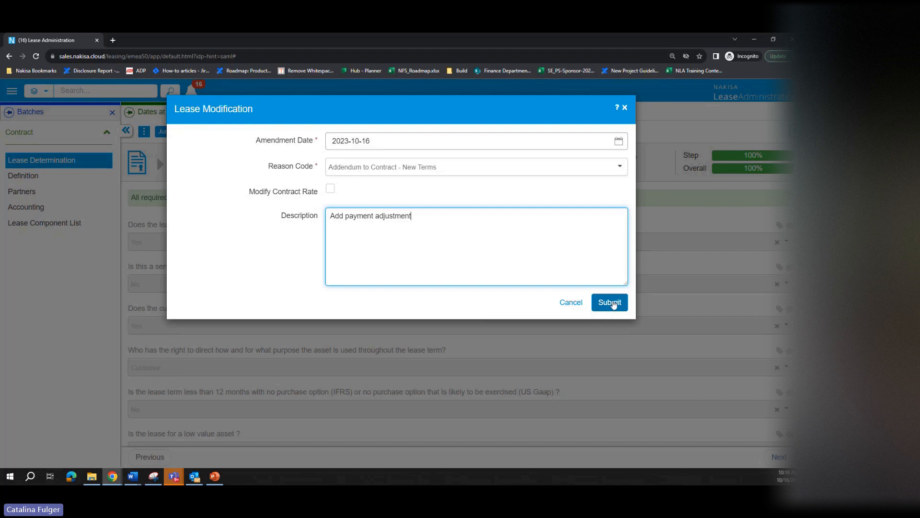
{"action": "left_click", "coordinate": [689, 299]}
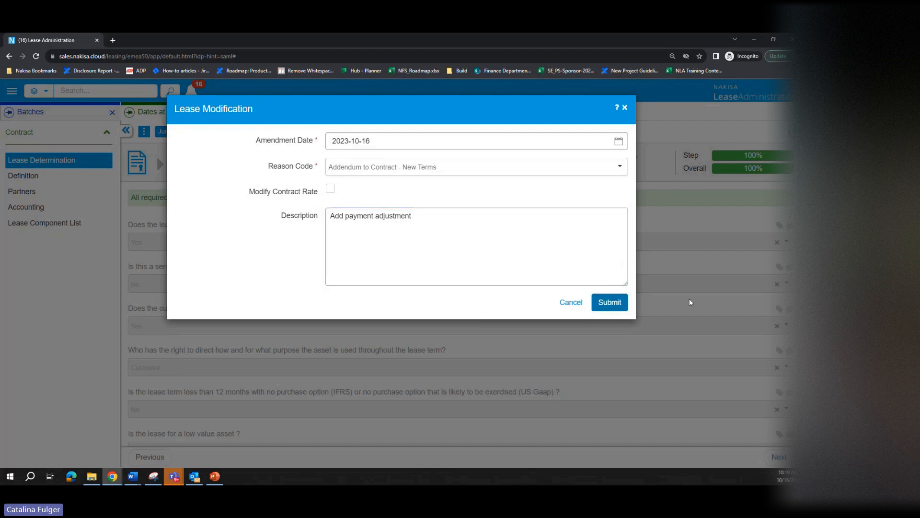
{"action": "left_click", "coordinate": [610, 302]}
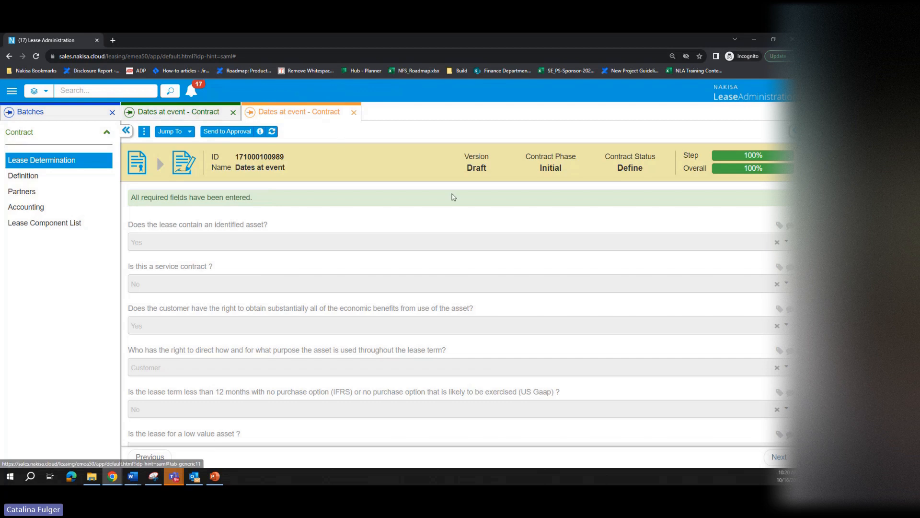
Go from the contract to its lease component LC00000495 and add a new Standard Term under its terms and conditions.
{"action": "mouse_move", "coordinate": [481, 148]}
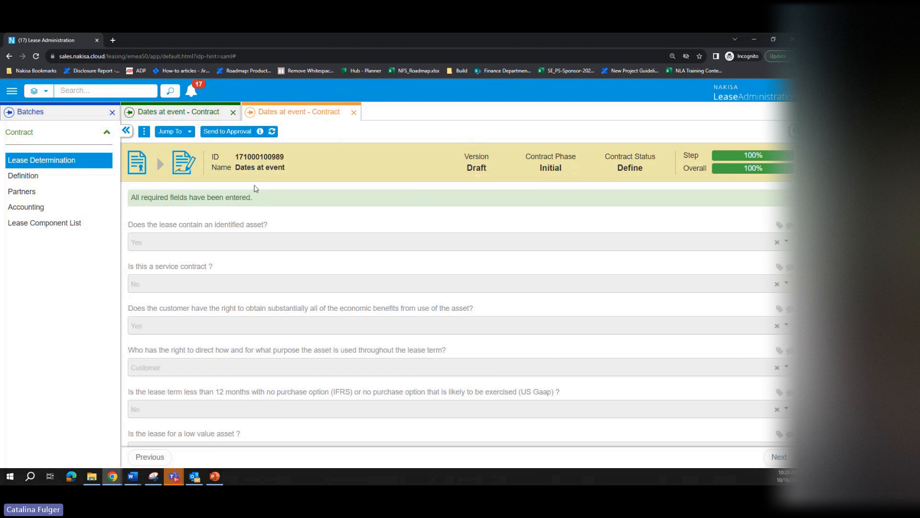
{"action": "left_click", "coordinate": [191, 135]}
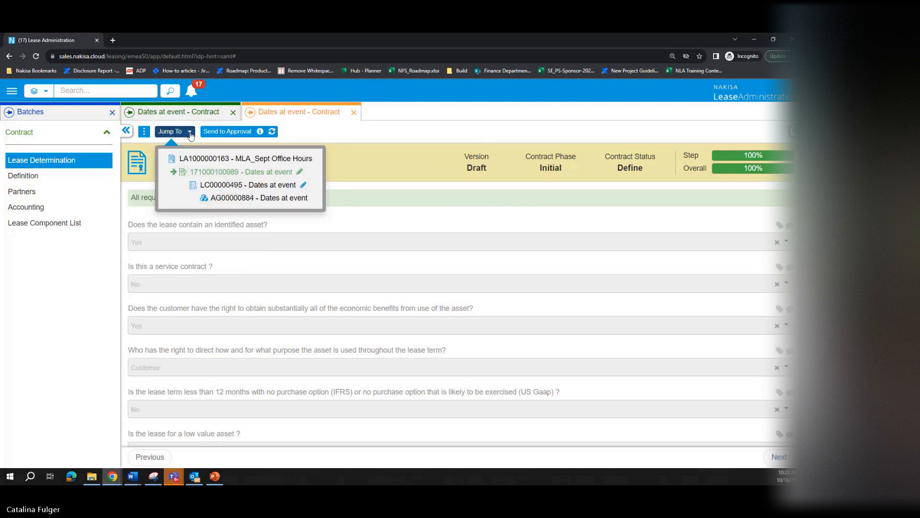
{"action": "left_click", "coordinate": [218, 187]}
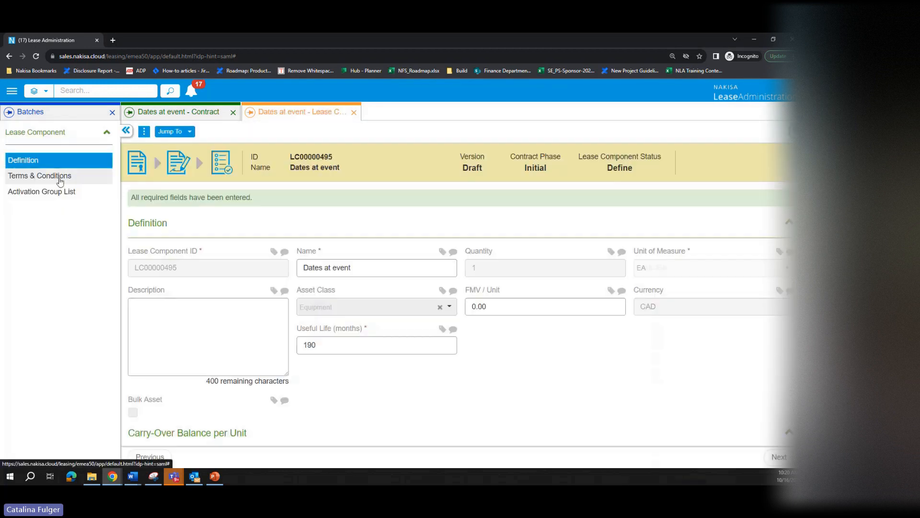
{"action": "left_click", "coordinate": [57, 176]}
{"action": "left_click", "coordinate": [163, 325]}
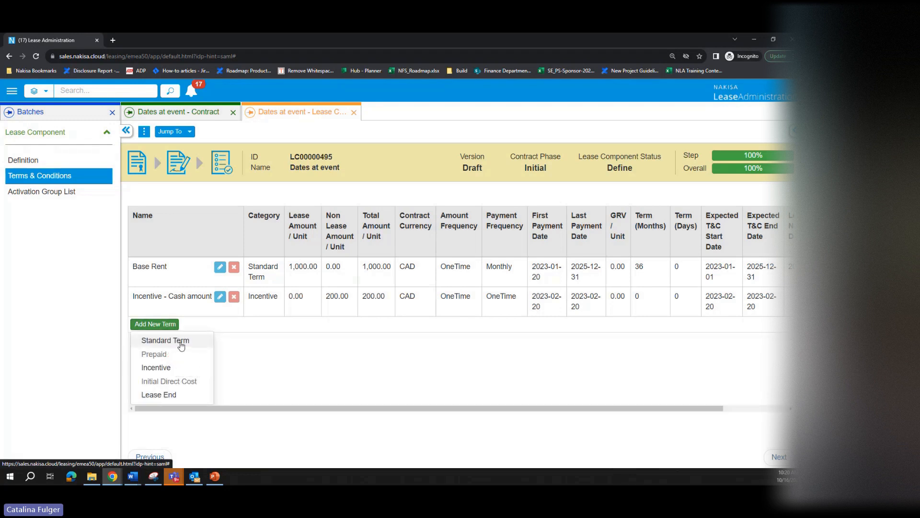
{"action": "left_click", "coordinate": [180, 341]}
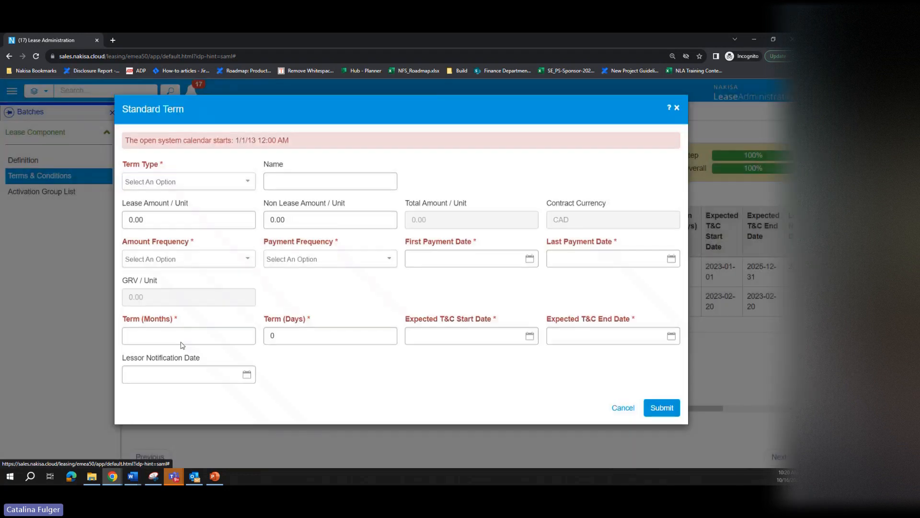
Set the term type to Supplemental, lease amount per unit to 300, amount frequency to OneTime and payment frequency to Monthly.
{"action": "left_click", "coordinate": [213, 182]}
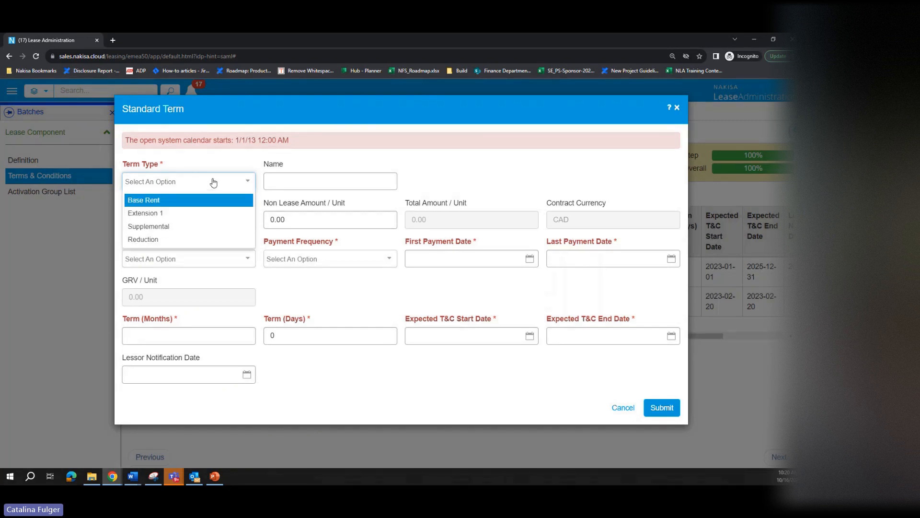
{"action": "left_click", "coordinate": [185, 226]}
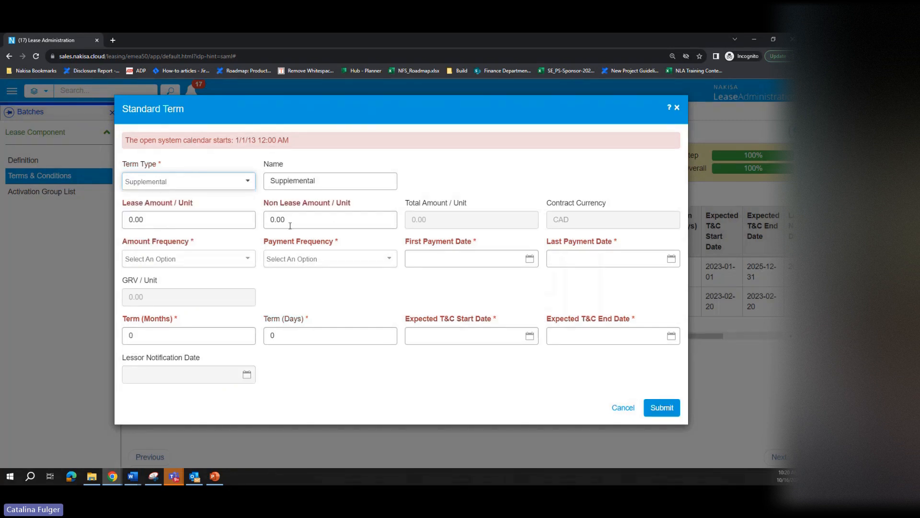
{"action": "left_click", "coordinate": [162, 219]}
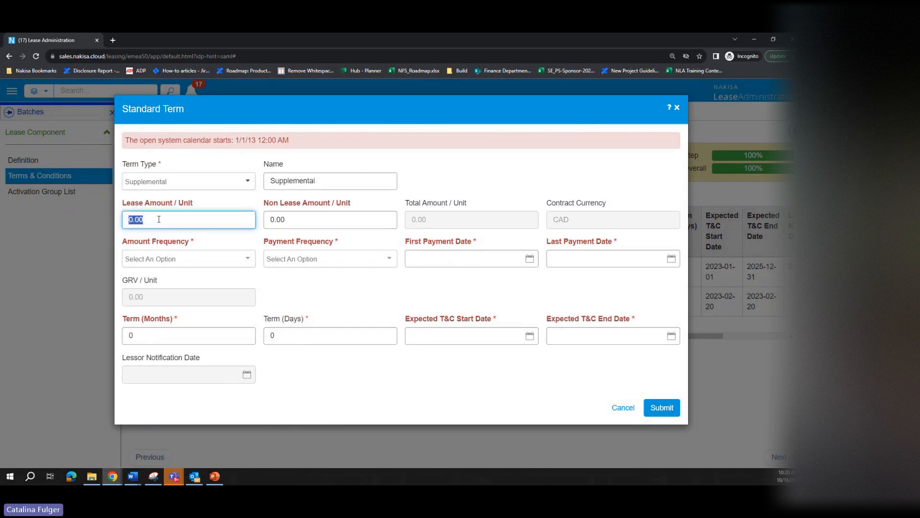
{"action": "type", "text": "300"}
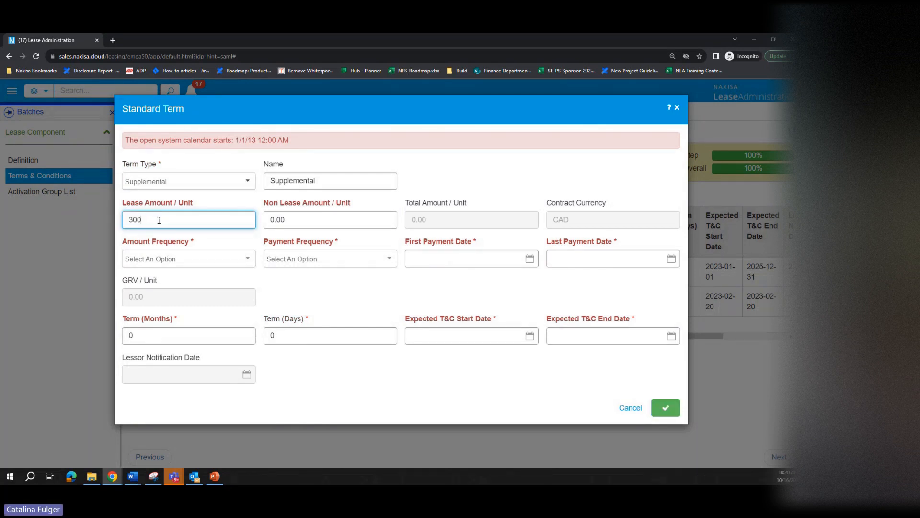
{"action": "left_click", "coordinate": [236, 266]}
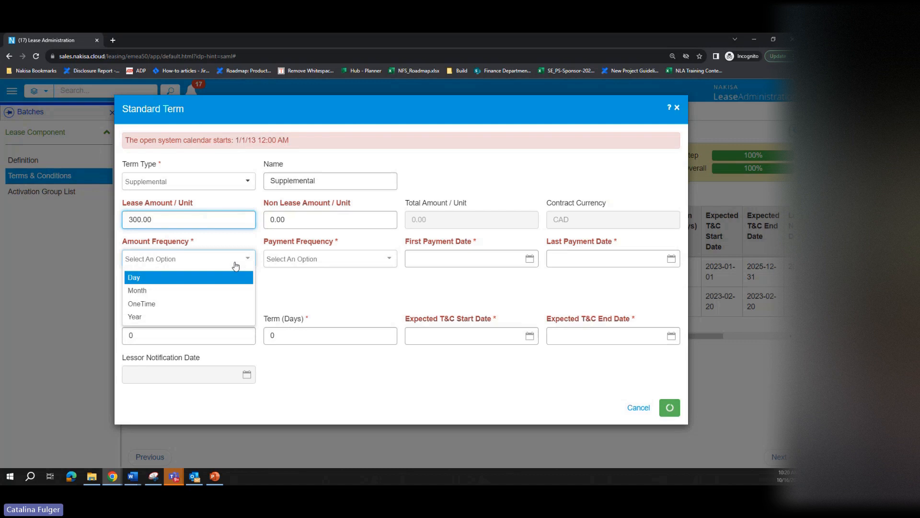
{"action": "left_click", "coordinate": [204, 304]}
{"action": "left_click", "coordinate": [349, 261]}
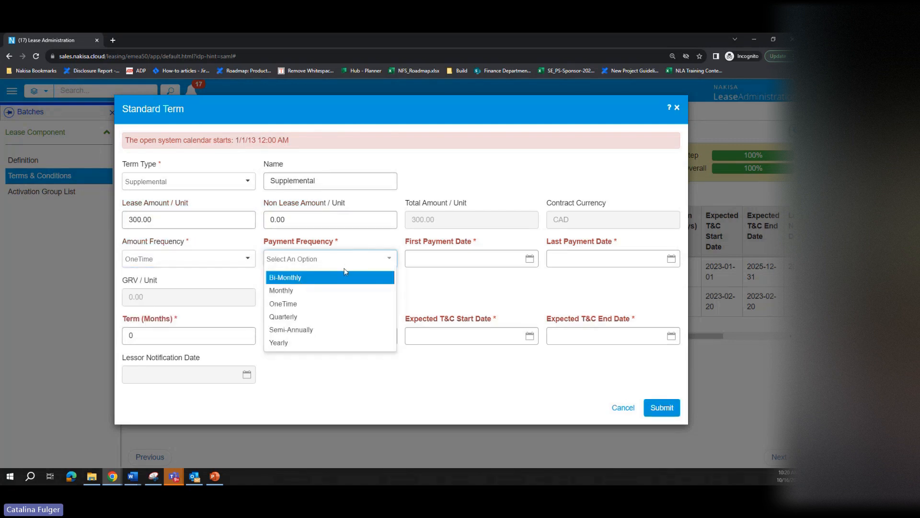
{"action": "left_click", "coordinate": [325, 291]}
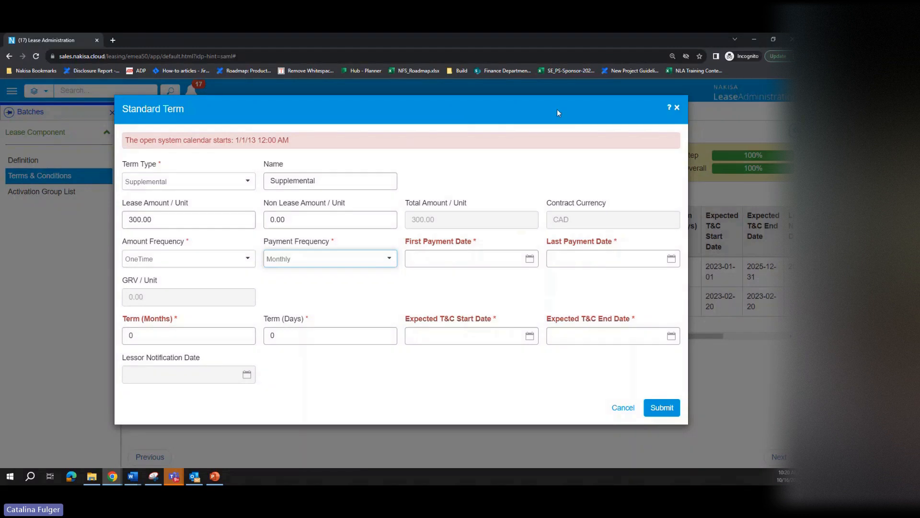
Set the supplemental term's Expected T&C Start Date to 2023-10-01.
{"action": "left_click_drag", "start_coordinate": [562, 109], "coordinate": [407, 79]}
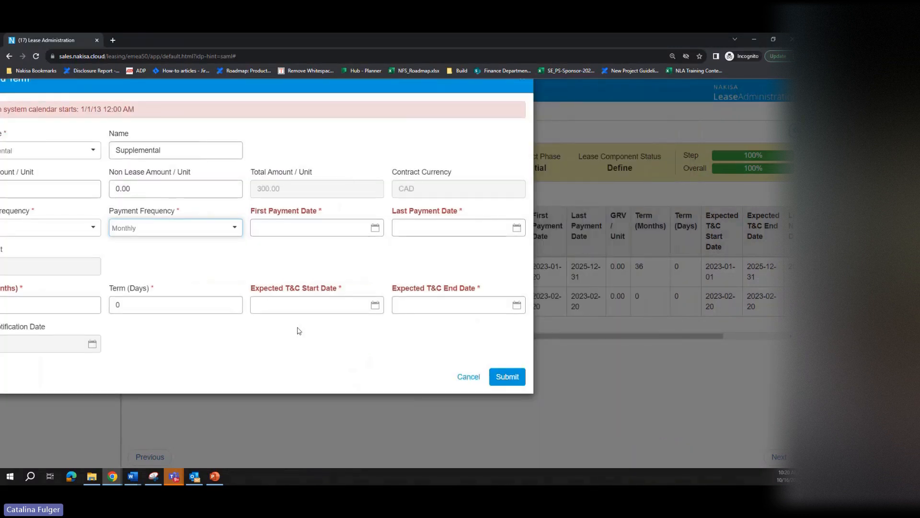
{"action": "left_click", "coordinate": [377, 305]}
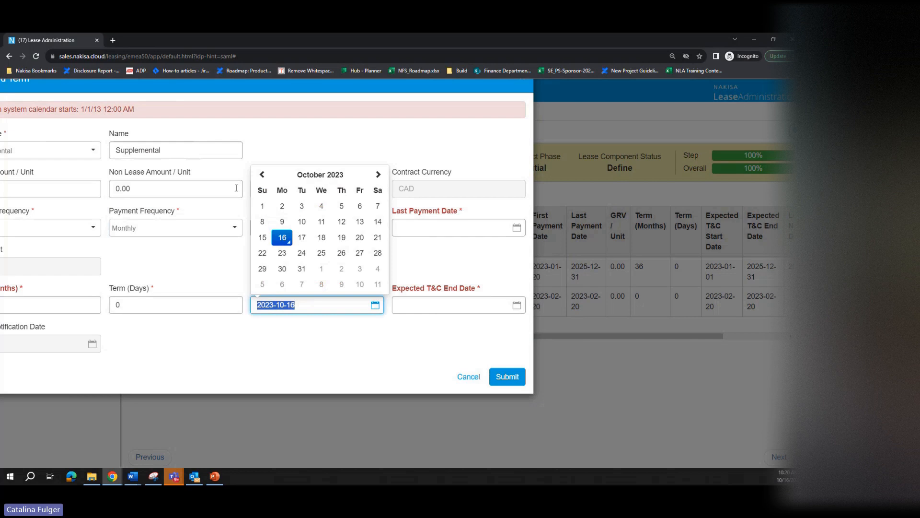
{"action": "left_click", "coordinate": [266, 208]}
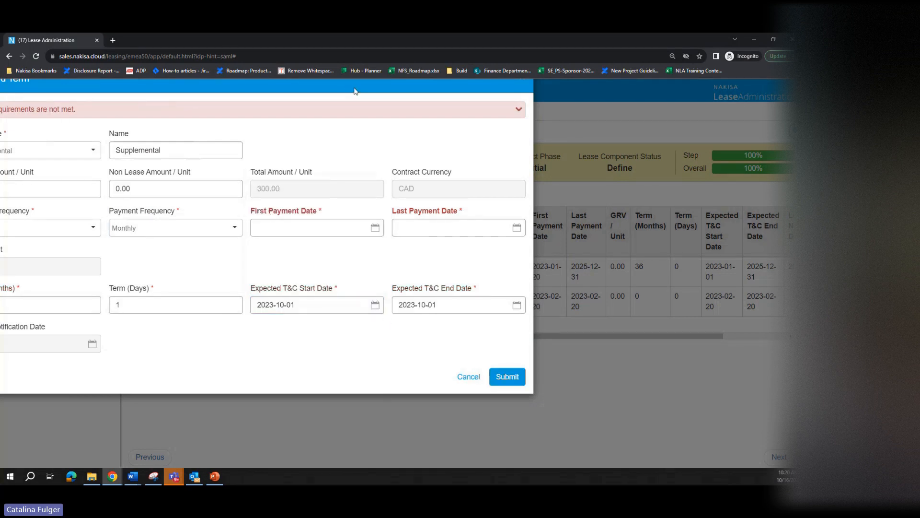
{"action": "left_click_drag", "start_coordinate": [354, 91], "coordinate": [484, 127]}
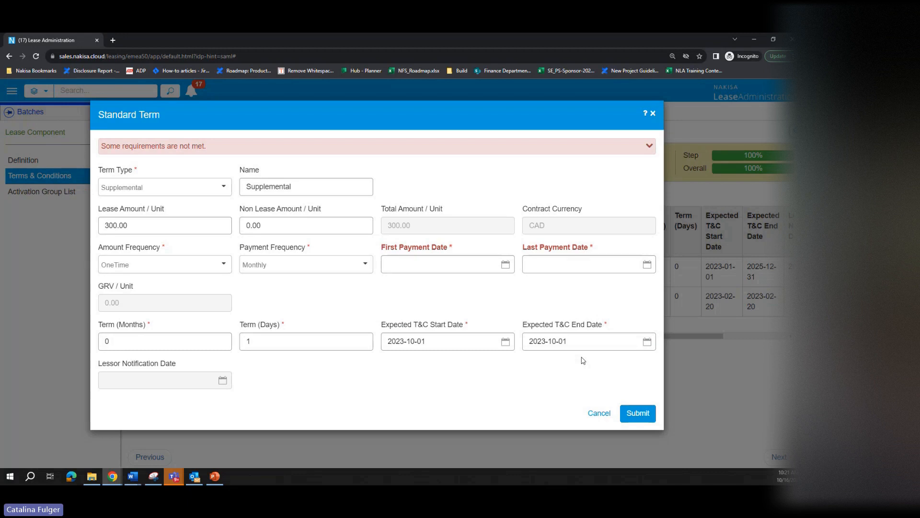
Set the supplemental term's length to 6 months and clear its number of days.
{"action": "left_click", "coordinate": [160, 339]}
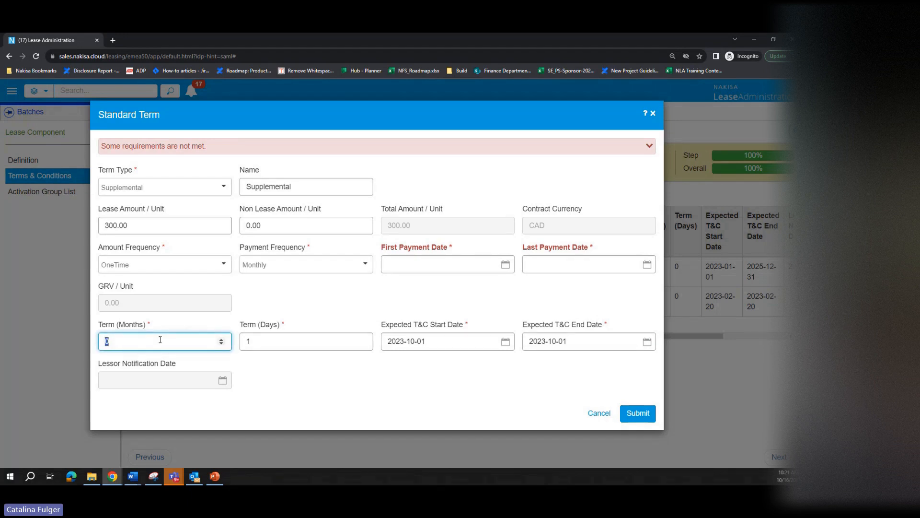
{"action": "type", "text": "6"}
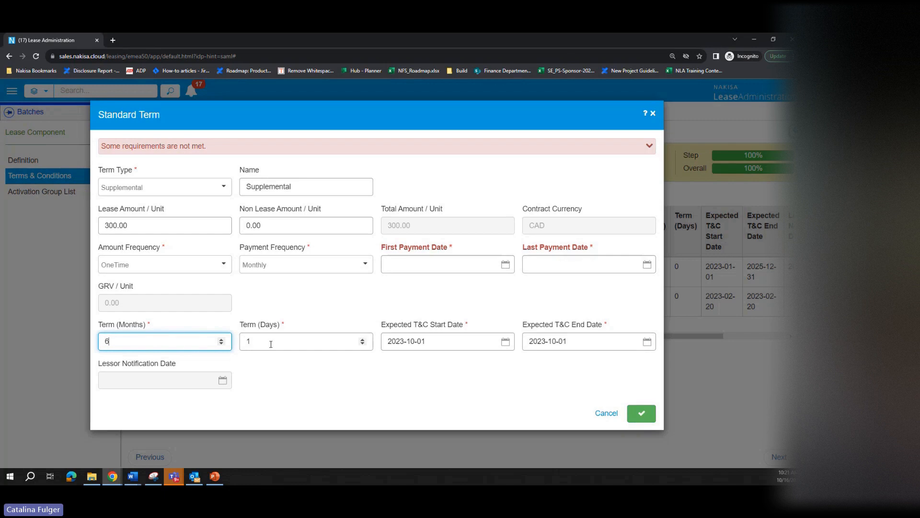
{"action": "left_click", "coordinate": [271, 343]}
{"action": "key", "text": "BackSpace"}
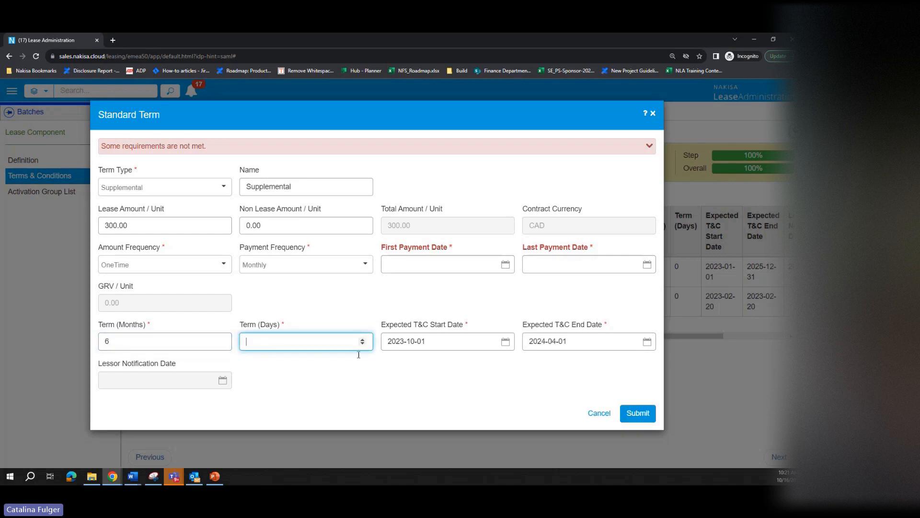
{"action": "left_click", "coordinate": [383, 380]}
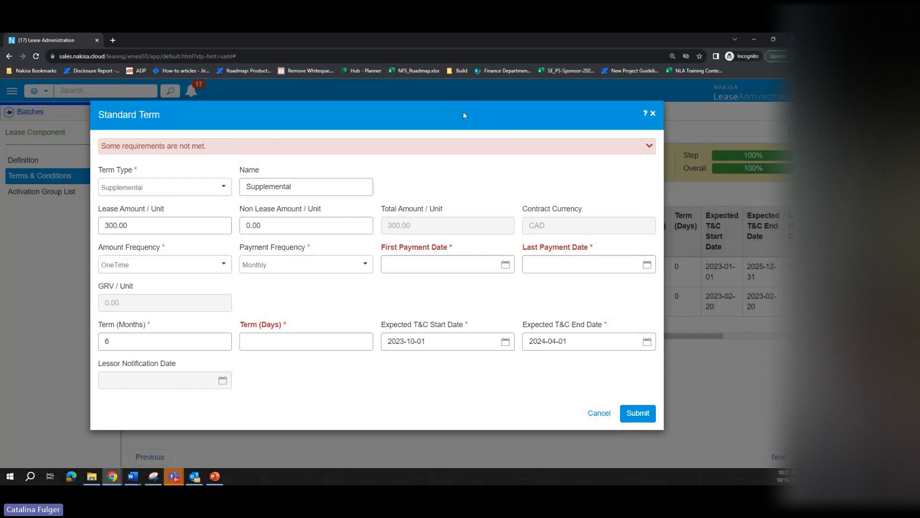
Set the First Payment Date to 2023-10-20 and reset the Expected T&C Start Date to 2023-10-01.
{"action": "left_click_drag", "start_coordinate": [464, 115], "coordinate": [516, 319]}
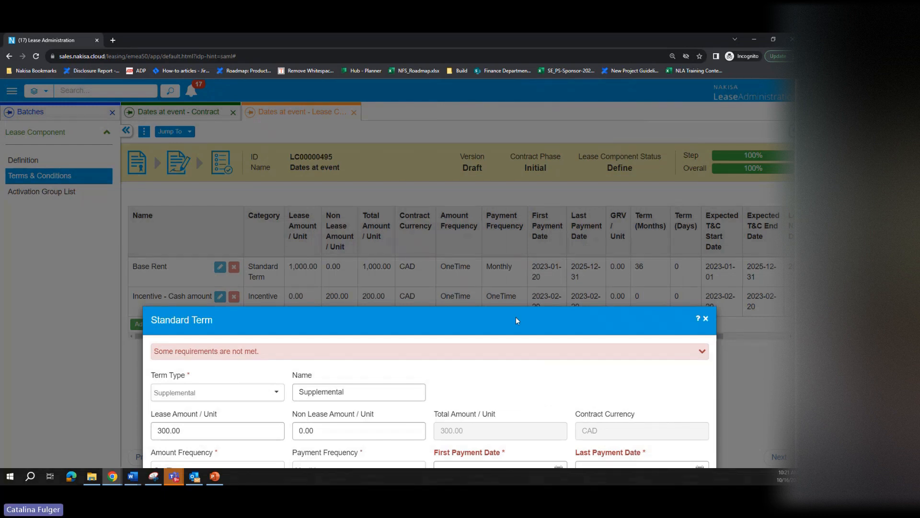
{"action": "left_click_drag", "start_coordinate": [514, 312], "coordinate": [521, 125]}
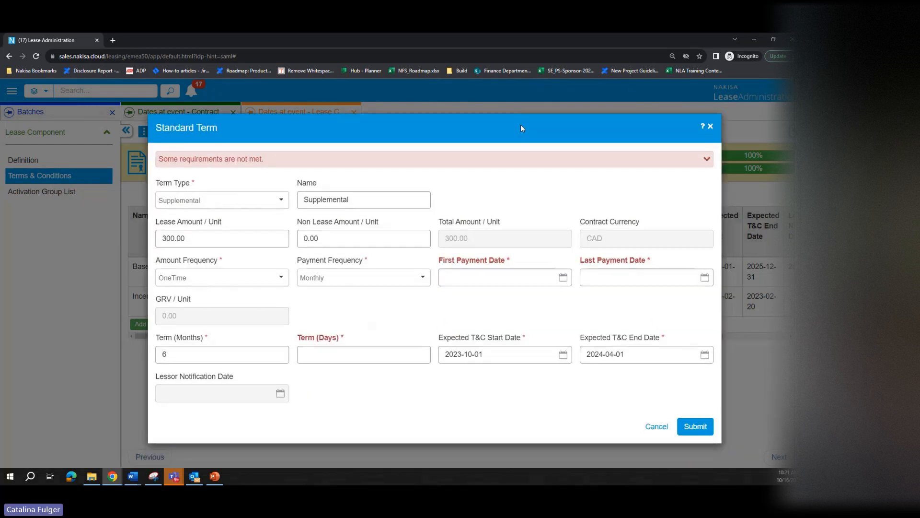
{"action": "left_click", "coordinate": [564, 278]}
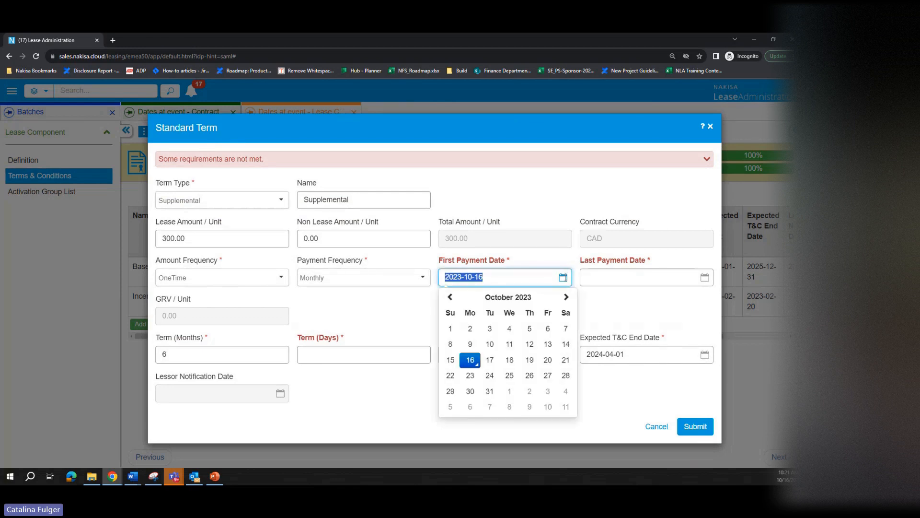
{"action": "left_click", "coordinate": [547, 360]}
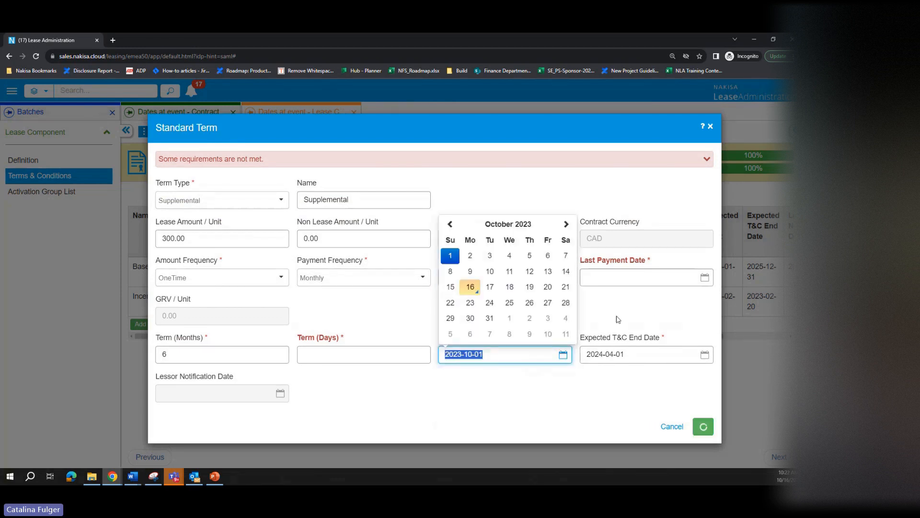
{"action": "left_click", "coordinate": [541, 292]}
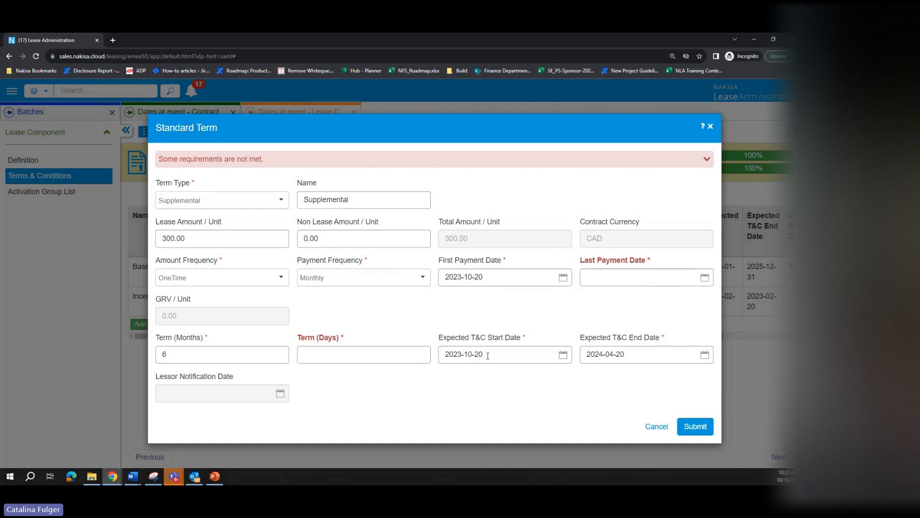
{"action": "left_click", "coordinate": [564, 354]}
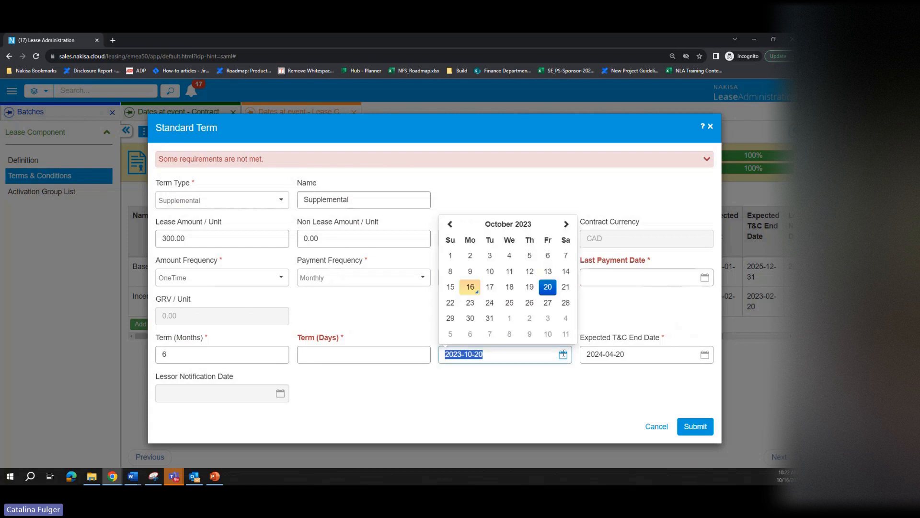
{"action": "left_click", "coordinate": [453, 257]}
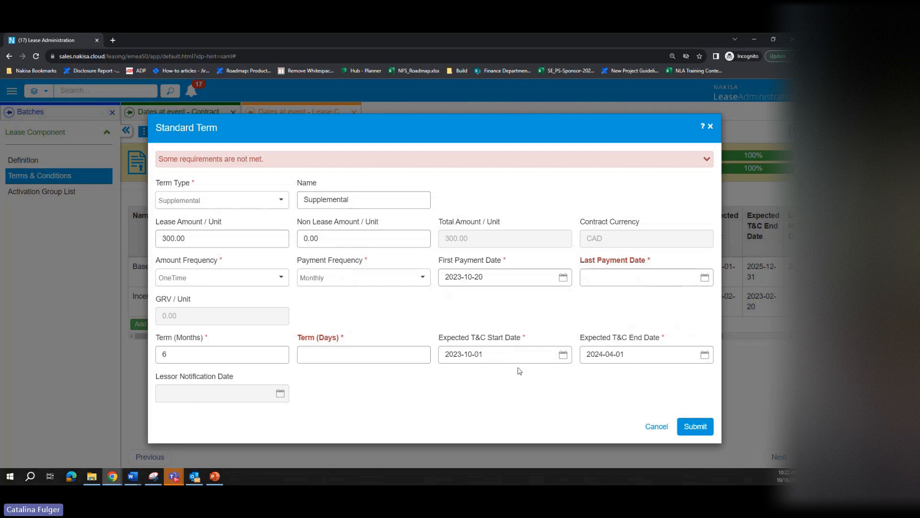
Set the supplemental term's number of days to 0.
{"action": "left_click", "coordinate": [351, 355]}
{"action": "type", "text": "0"}
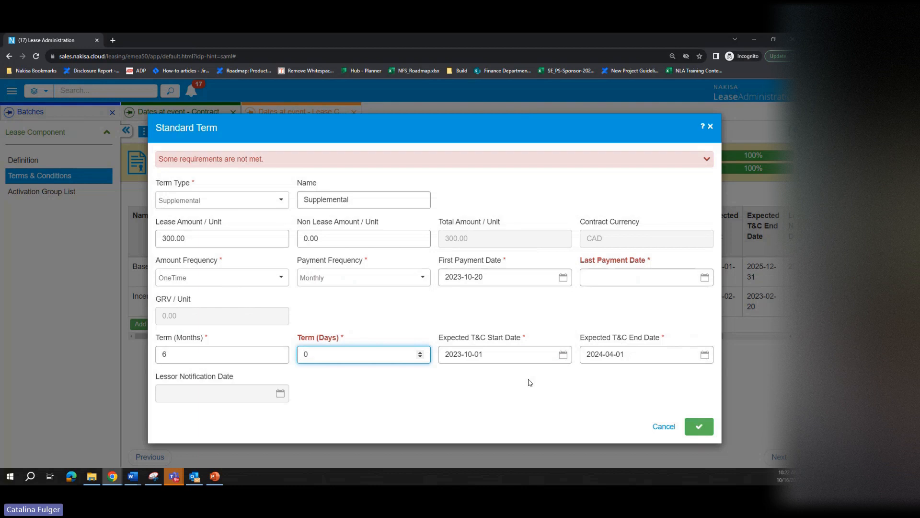
{"action": "left_click", "coordinate": [541, 402]}
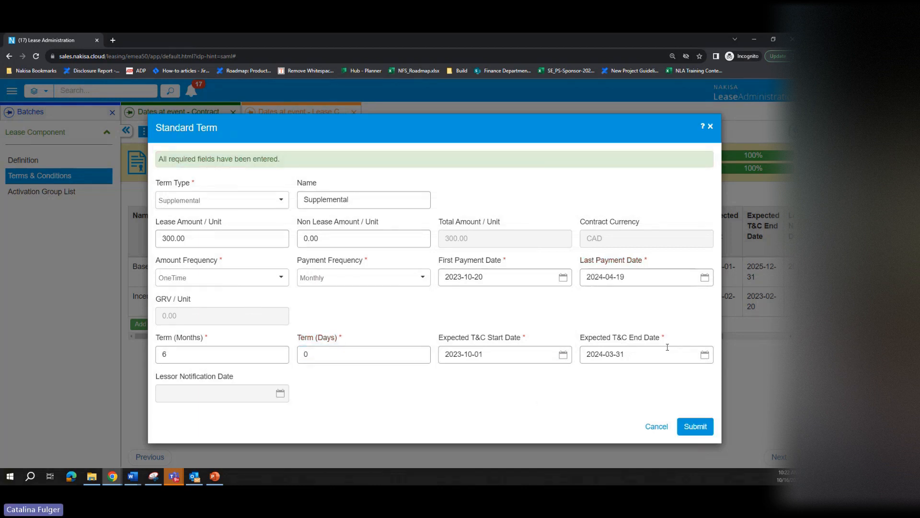
Copy the Expected T&C End Date 2024-03-31 into the Last Payment Date and submit the supplemental term.
{"action": "left_click", "coordinate": [638, 355]}
{"action": "key", "text": "ctrl+c"}
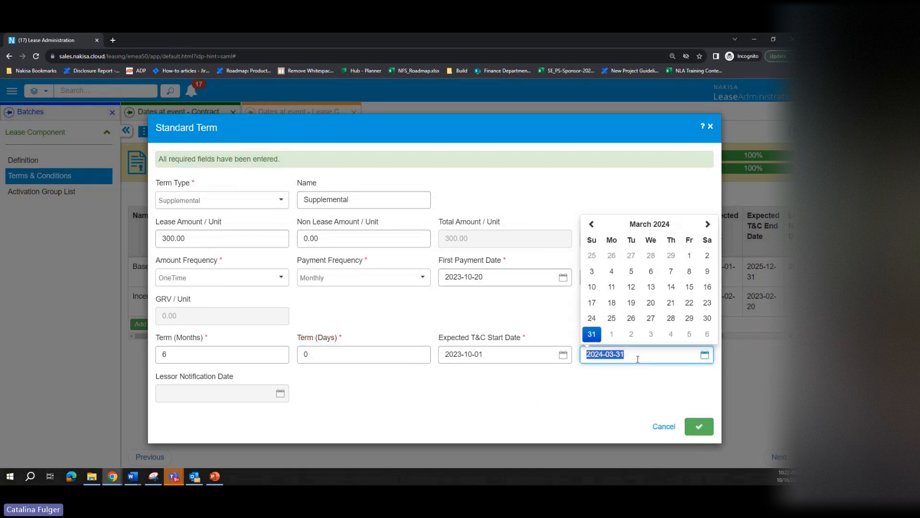
{"action": "left_click", "coordinate": [542, 302]}
{"action": "left_click", "coordinate": [641, 273]}
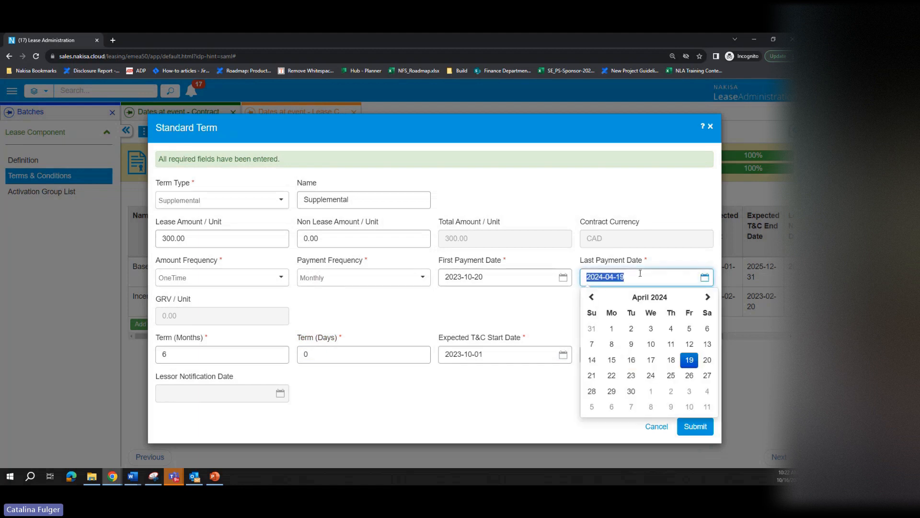
{"action": "key", "text": "ctrl+v"}
{"action": "left_click", "coordinate": [523, 313]}
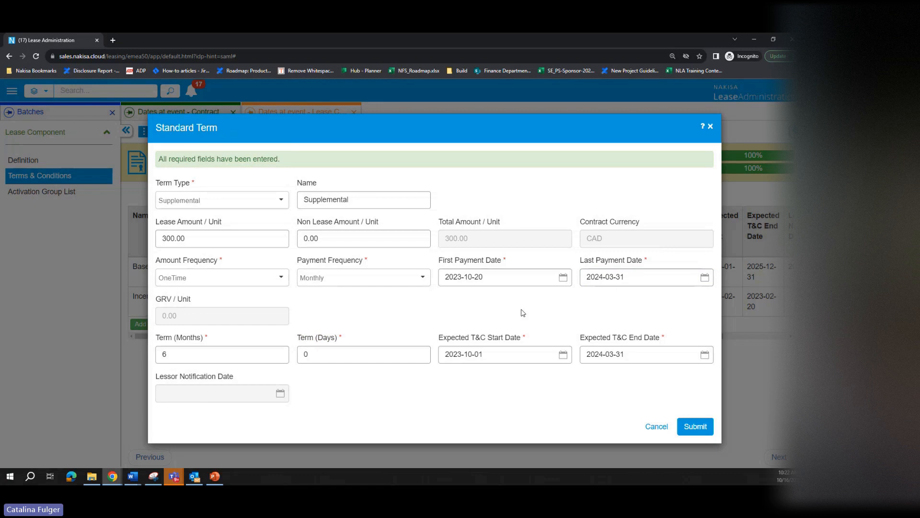
{"action": "left_click", "coordinate": [695, 427]}
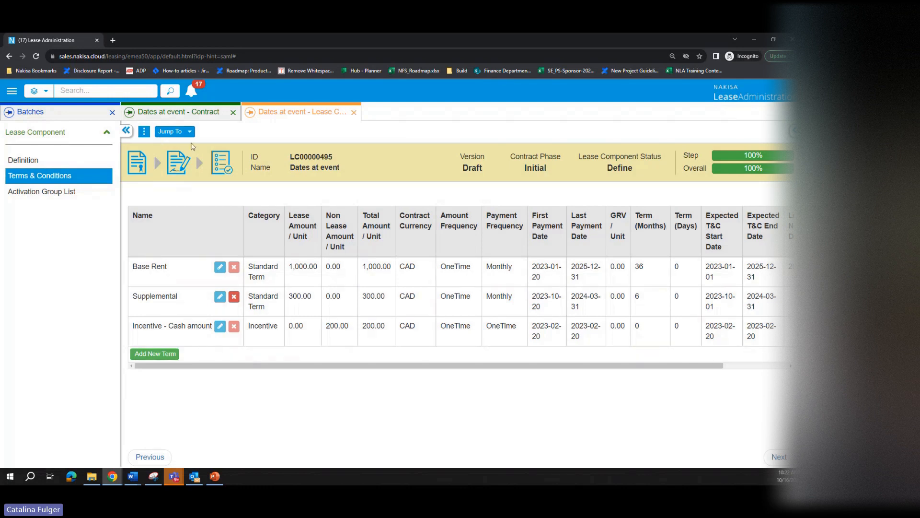
Return to the parent contract Dates at event and send it to approval.
{"action": "left_click", "coordinate": [190, 135]}
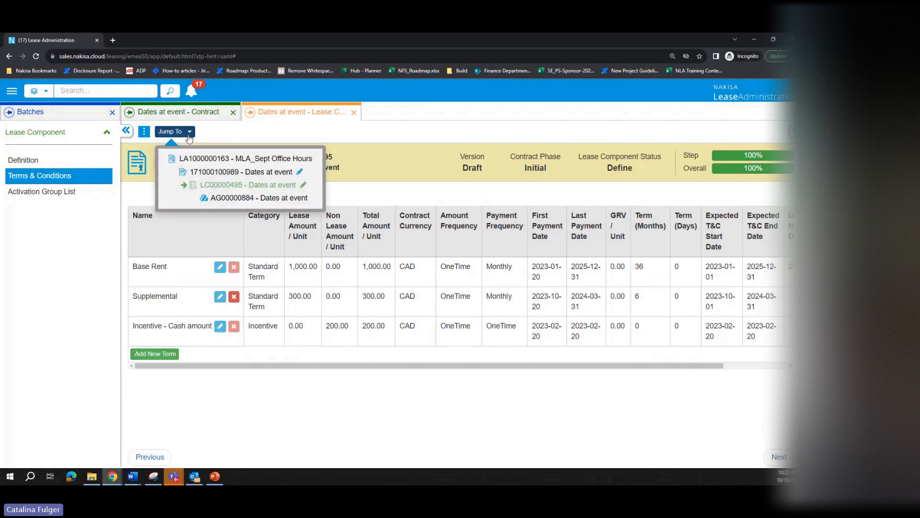
{"action": "left_click", "coordinate": [252, 175]}
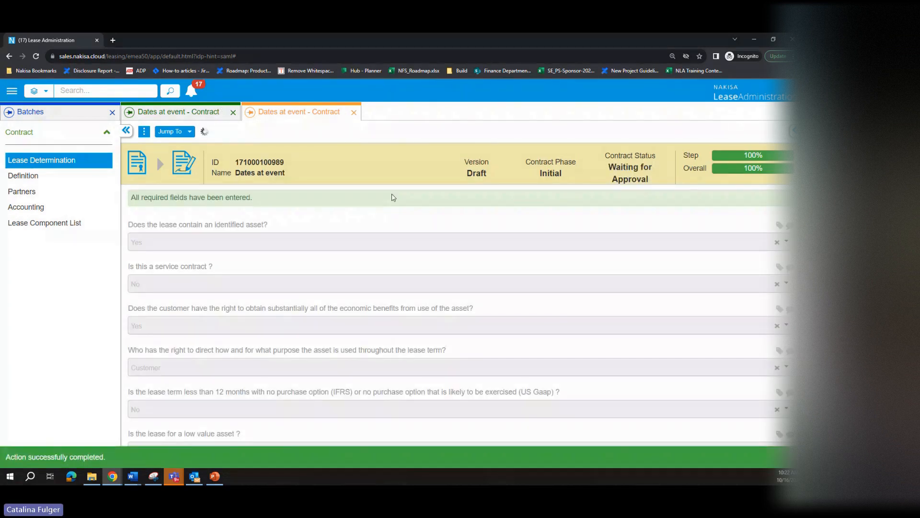
Open the terms and conditions of the Dates at event activation group and mark the Supplemental term as likely to exercise.
{"action": "left_click", "coordinate": [190, 138]}
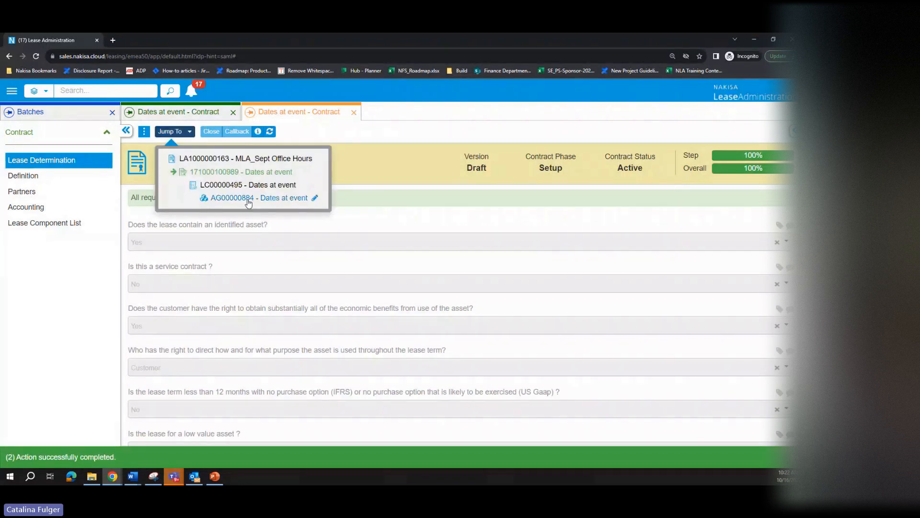
{"action": "left_click", "coordinate": [230, 198]}
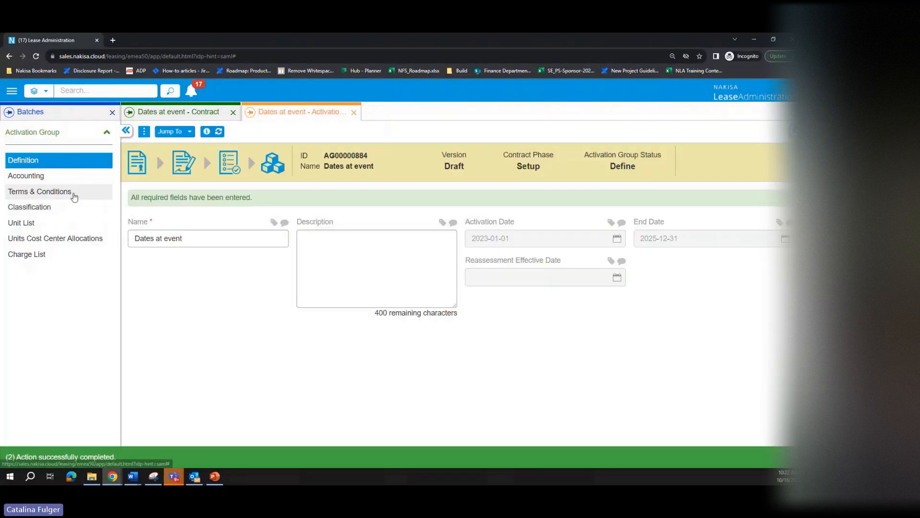
{"action": "left_click", "coordinate": [74, 191]}
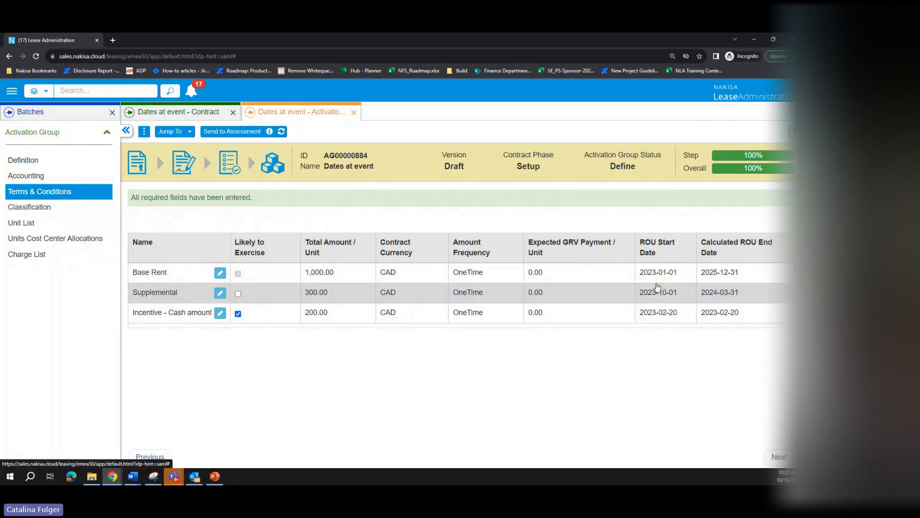
{"action": "left_click", "coordinate": [238, 293]}
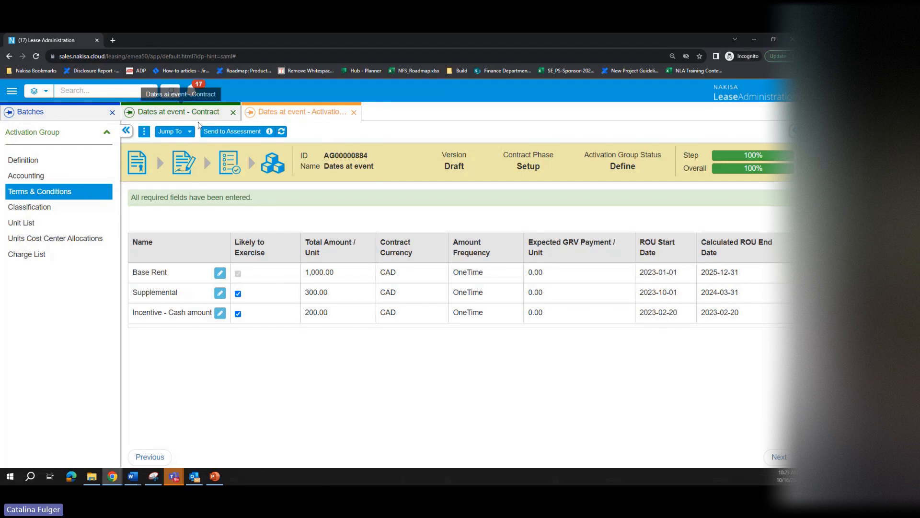
Start sending the activation group to assessment with Effective Date 2023-10-20 and Posting Date 2023-10-01.
{"action": "left_click", "coordinate": [219, 132]}
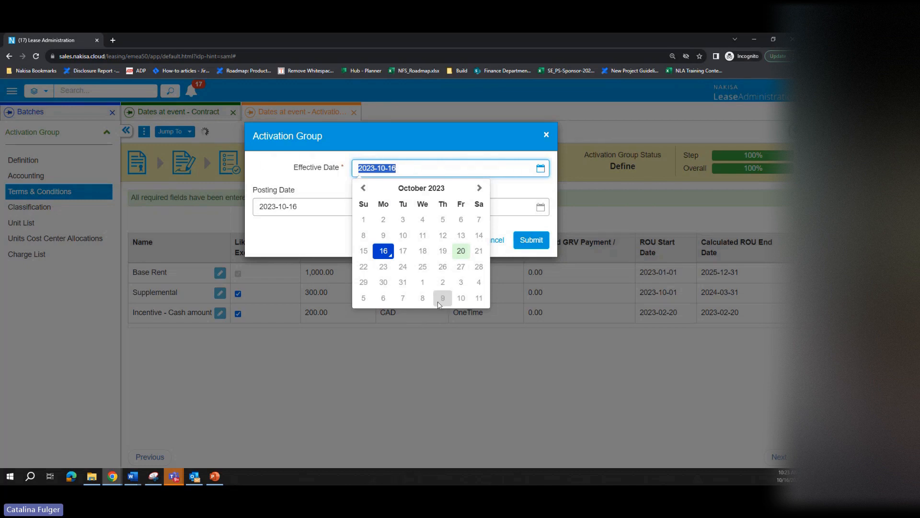
{"action": "left_click", "coordinate": [461, 251]}
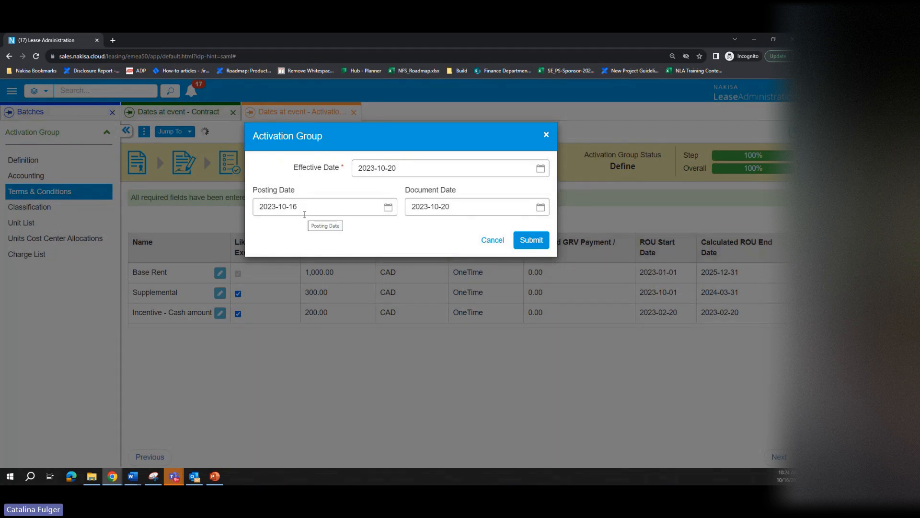
{"action": "left_click", "coordinate": [391, 207]}
{"action": "left_click", "coordinate": [265, 259]}
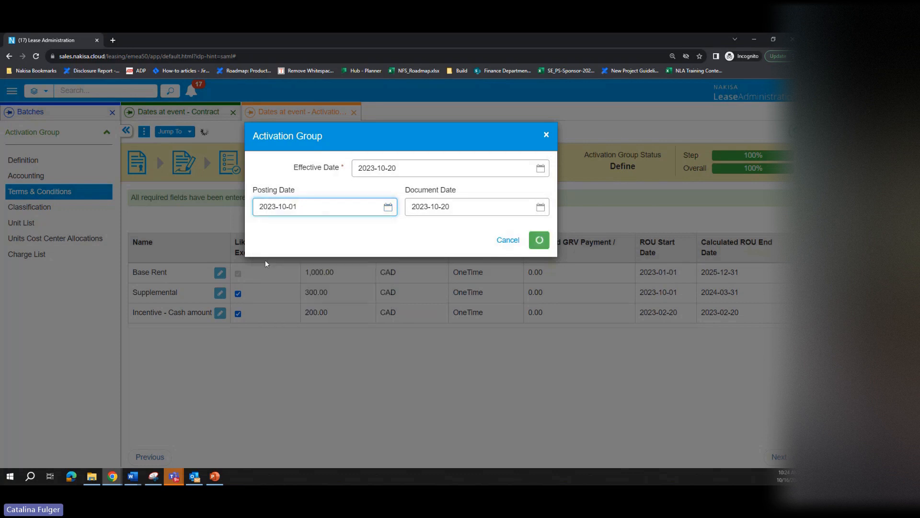
Copy the Posting Date 2023-10-01 into the Document Date and submit the activation group for assessment.
{"action": "left_click", "coordinate": [328, 207]}
{"action": "key", "text": "ctrl+c"}
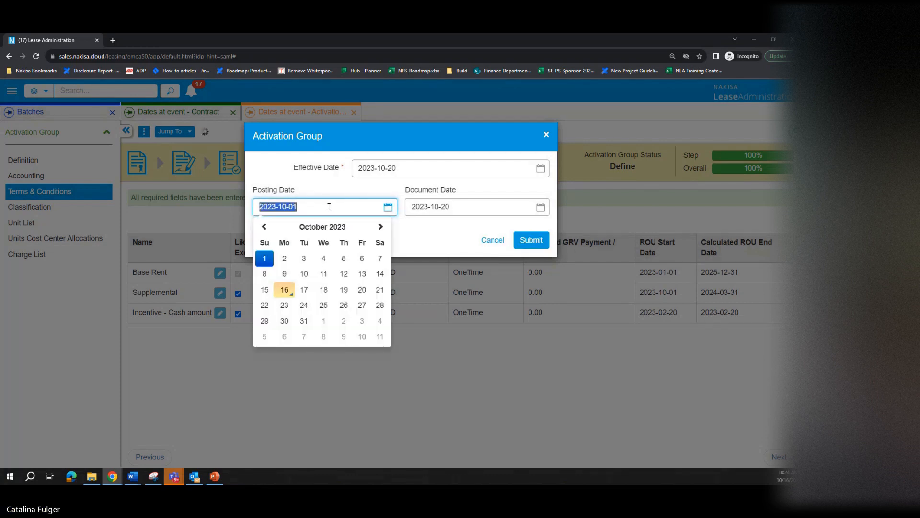
{"action": "left_click", "coordinate": [464, 207]}
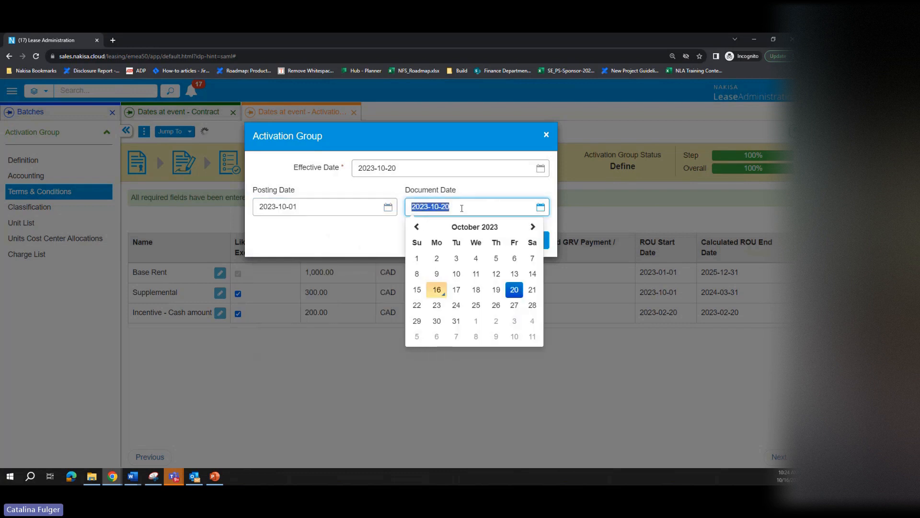
{"action": "key", "text": "ctrl+v"}
{"action": "left_click", "coordinate": [323, 254]}
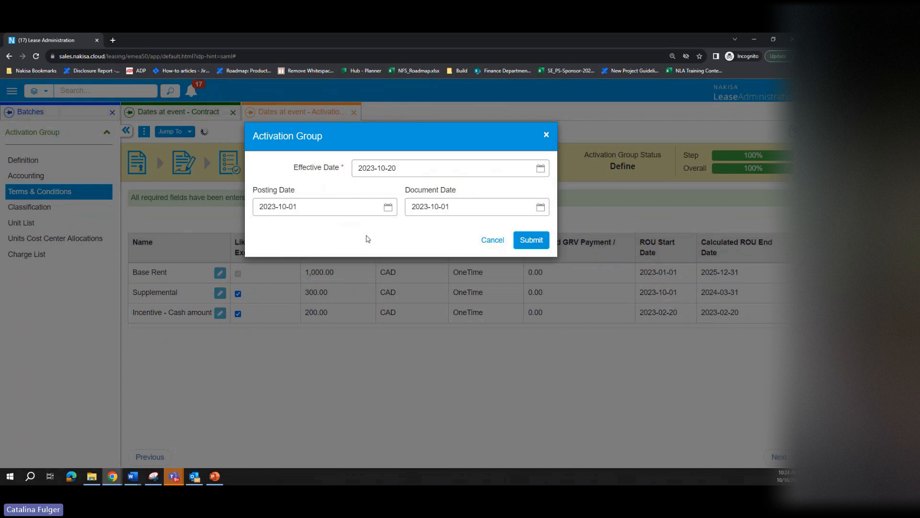
{"action": "left_click", "coordinate": [532, 241]}
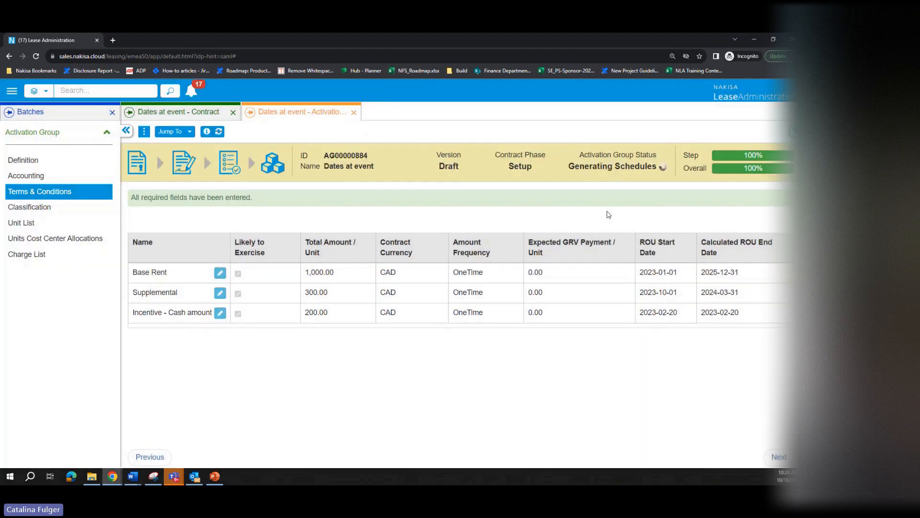
Refresh the activation group's status and open its schedules in the All Columns view.
{"action": "left_click", "coordinate": [220, 136]}
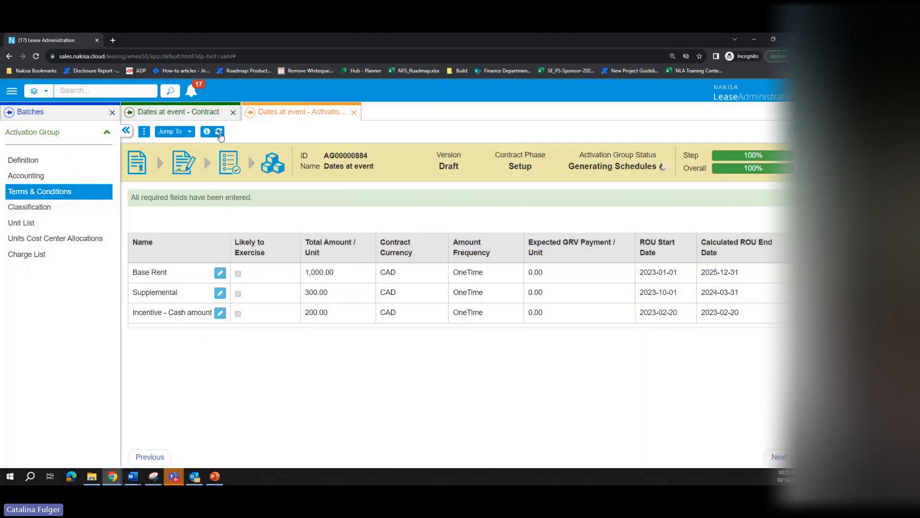
{"action": "left_click", "coordinate": [143, 134]}
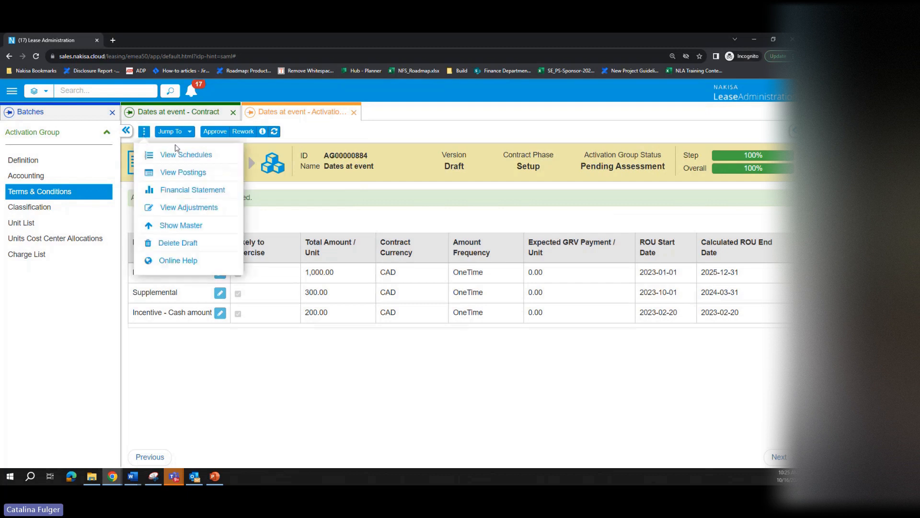
{"action": "left_click", "coordinate": [187, 156]}
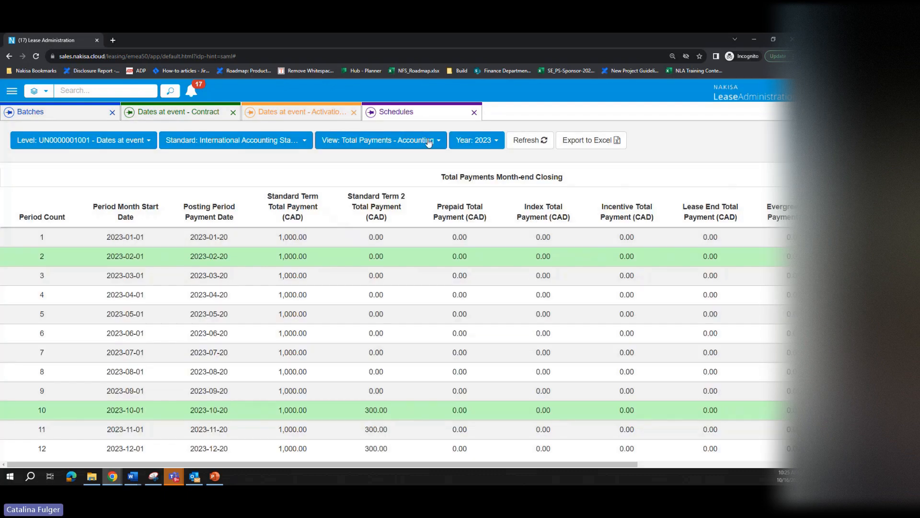
{"action": "left_click", "coordinate": [428, 143]}
{"action": "left_click", "coordinate": [355, 255]}
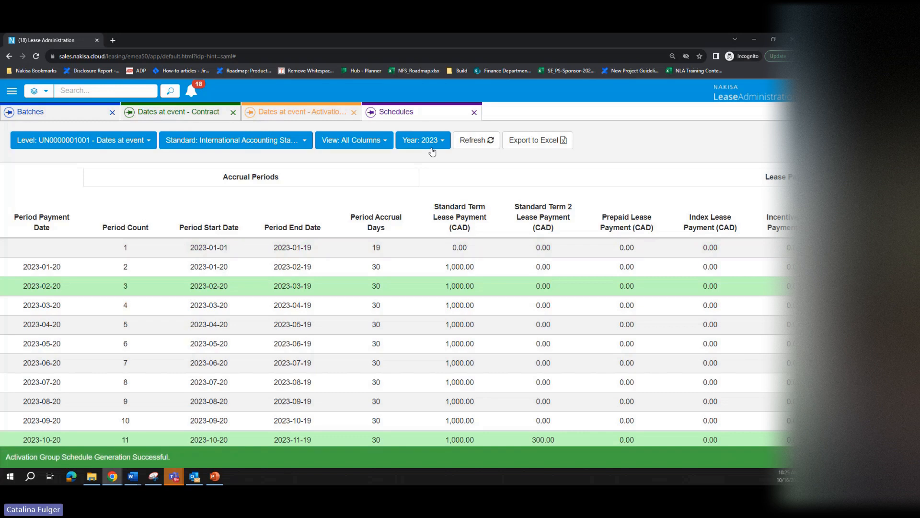
Show the schedule for All Years and examine the Standard Term 2 lease payments across the supplemental term's periods.
{"action": "left_click", "coordinate": [434, 146]}
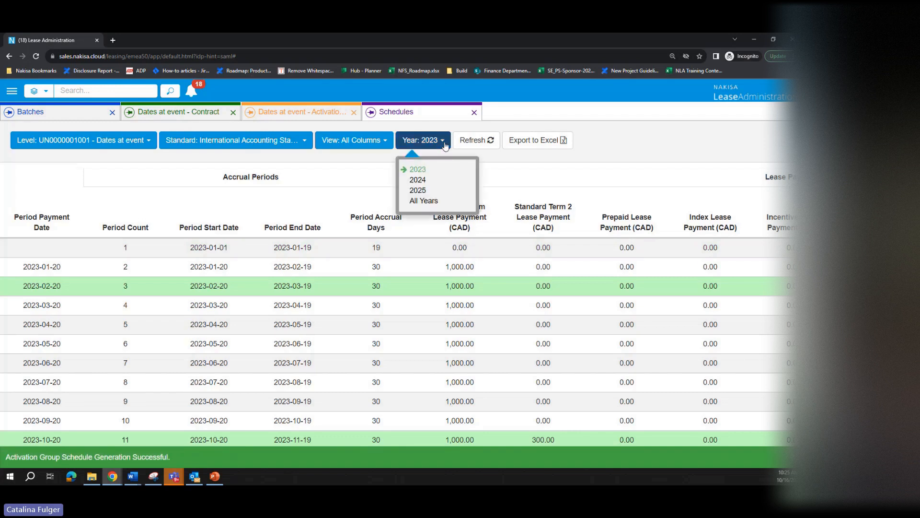
{"action": "left_click", "coordinate": [507, 179]}
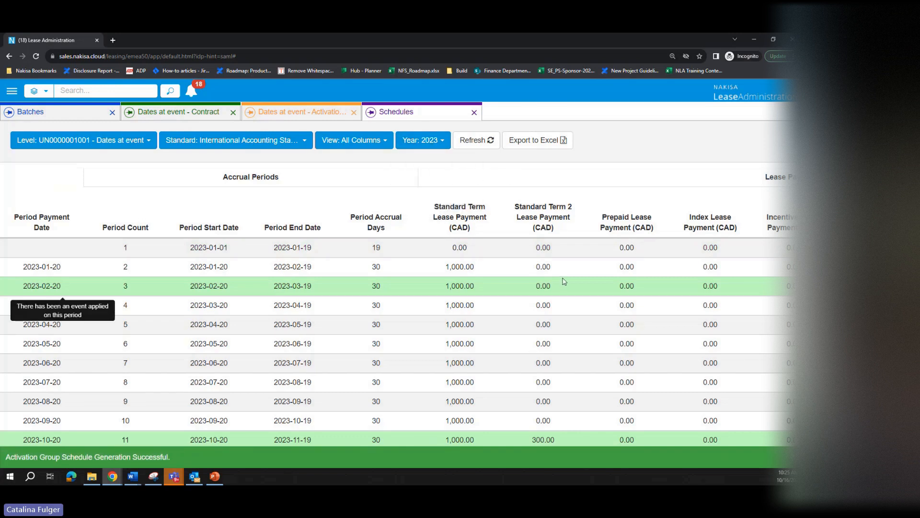
{"action": "scroll", "coordinate": [564, 282], "scroll_direction": "down", "scroll_amount": 1}
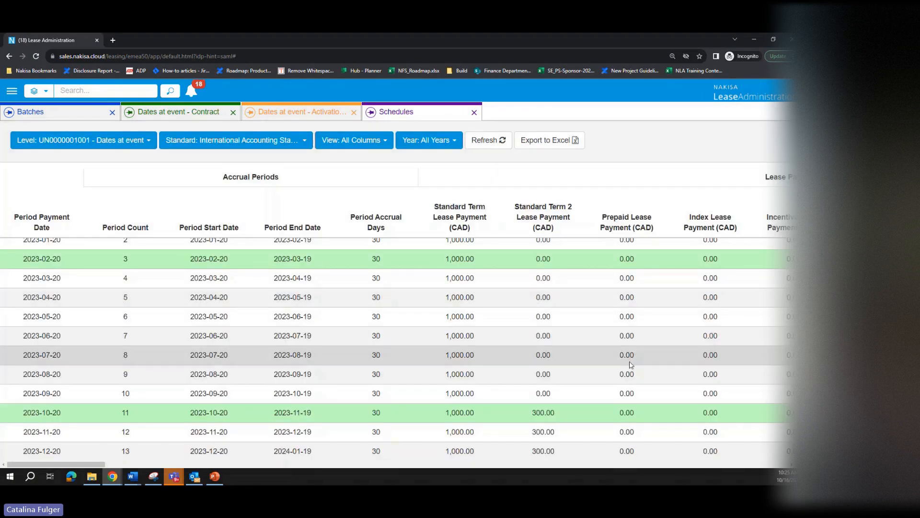
{"action": "scroll", "coordinate": [631, 365], "scroll_direction": "down", "scroll_amount": 3}
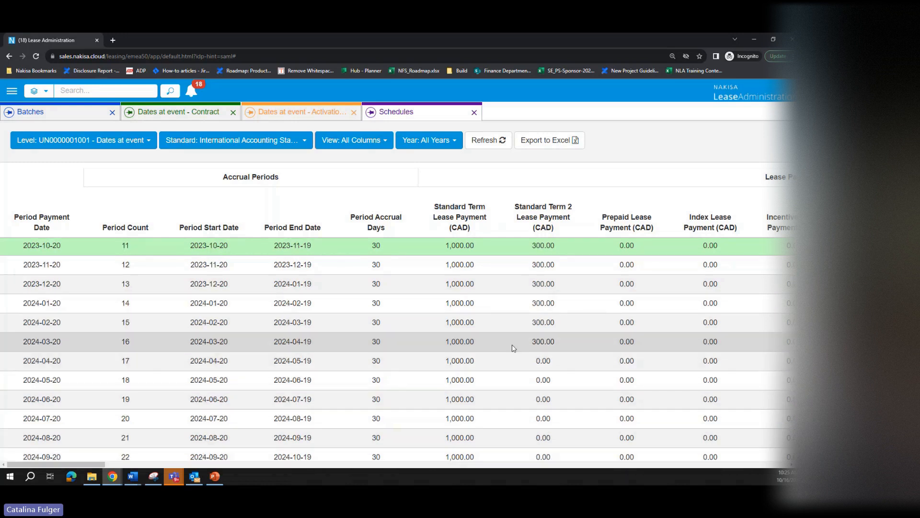
{"action": "scroll", "coordinate": [556, 297], "scroll_direction": "up", "scroll_amount": 2}
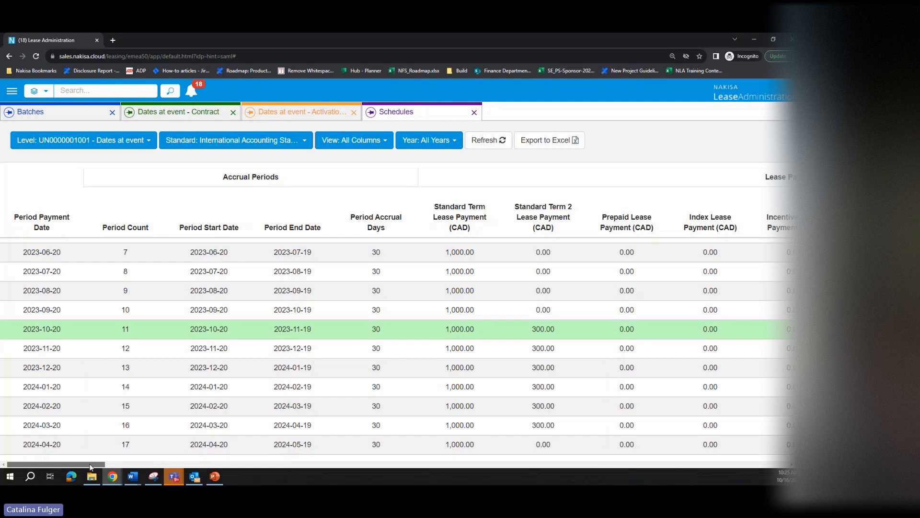
Examine the month-end liability, ROU adjustment and depreciation columns for the October 2023 event period.
{"action": "left_click_drag", "start_coordinate": [91, 464], "coordinate": [495, 434]}
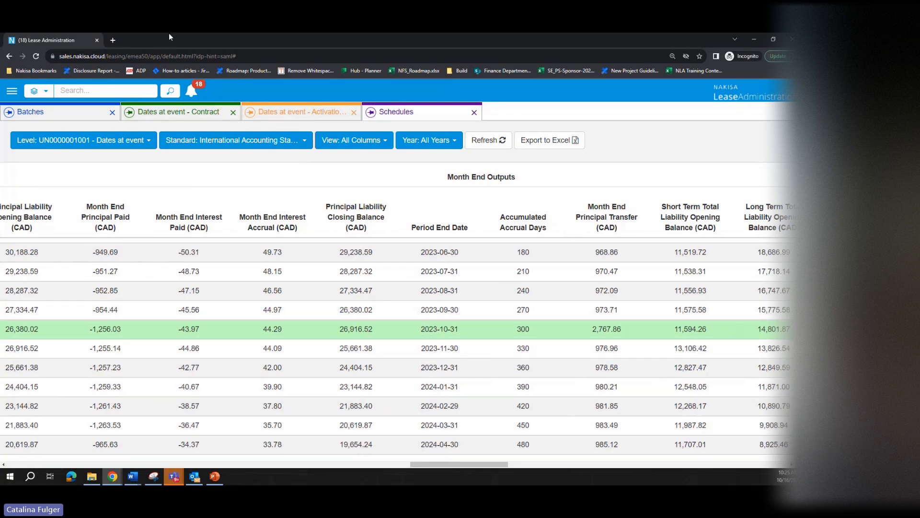
{"action": "left_click_drag", "start_coordinate": [504, 465], "coordinate": [628, 464]}
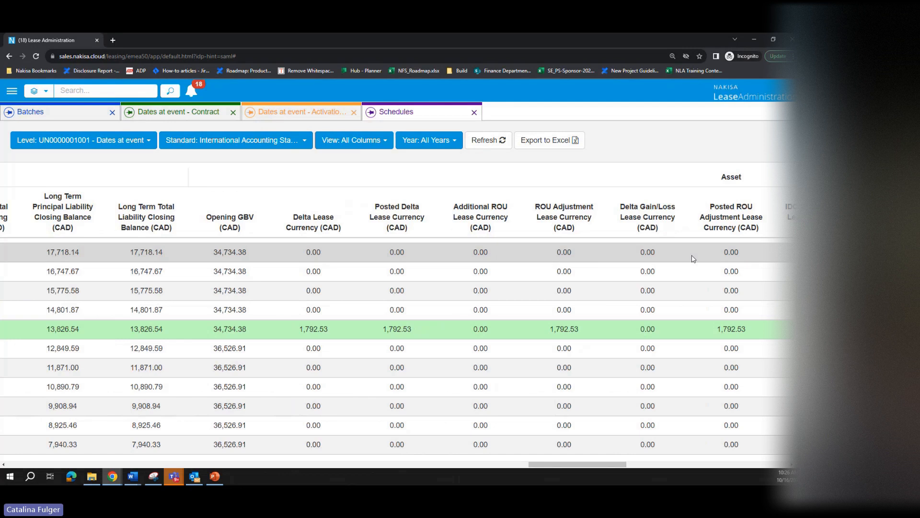
{"action": "mouse_move", "coordinate": [716, 336]}
{"action": "mouse_move", "coordinate": [315, 325]}
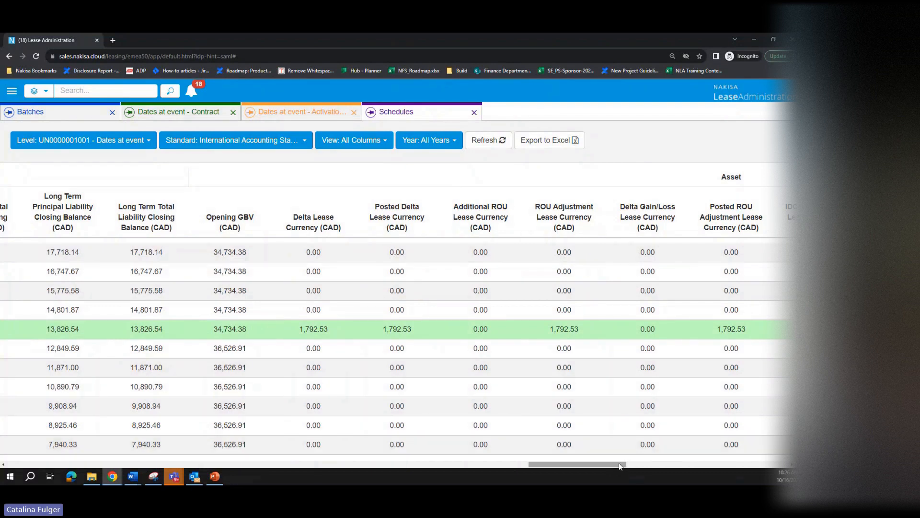
{"action": "left_click_drag", "start_coordinate": [619, 462], "coordinate": [764, 450]}
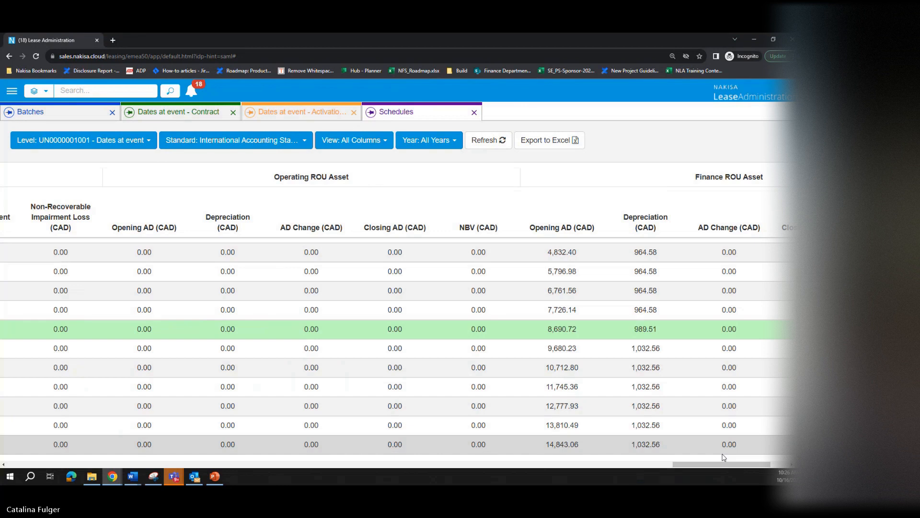
{"action": "left_click_drag", "start_coordinate": [717, 465], "coordinate": [52, 464]}
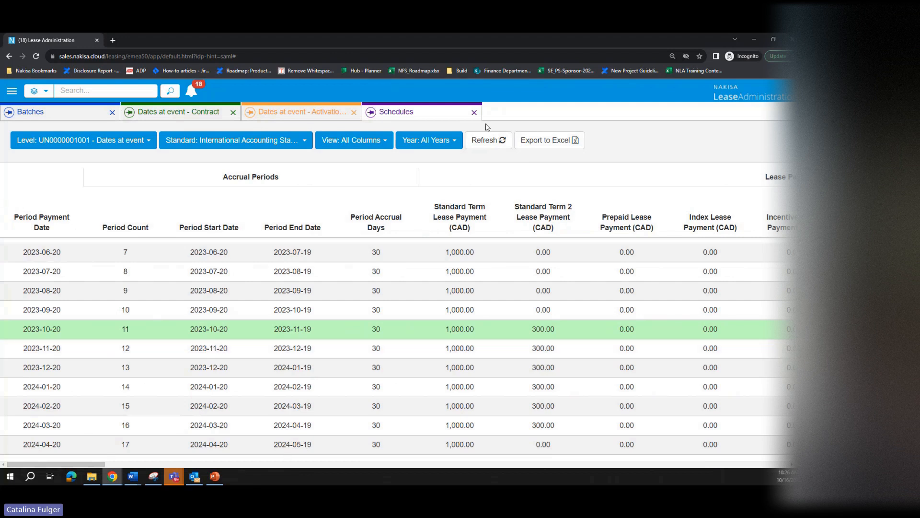
Close the schedules and approve the activation group's assessment.
{"action": "left_click", "coordinate": [474, 113]}
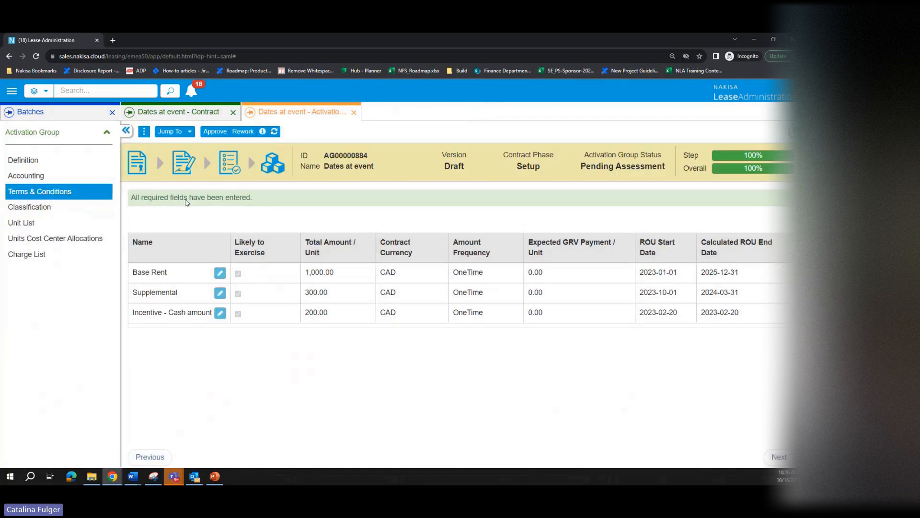
{"action": "left_click", "coordinate": [217, 132]}
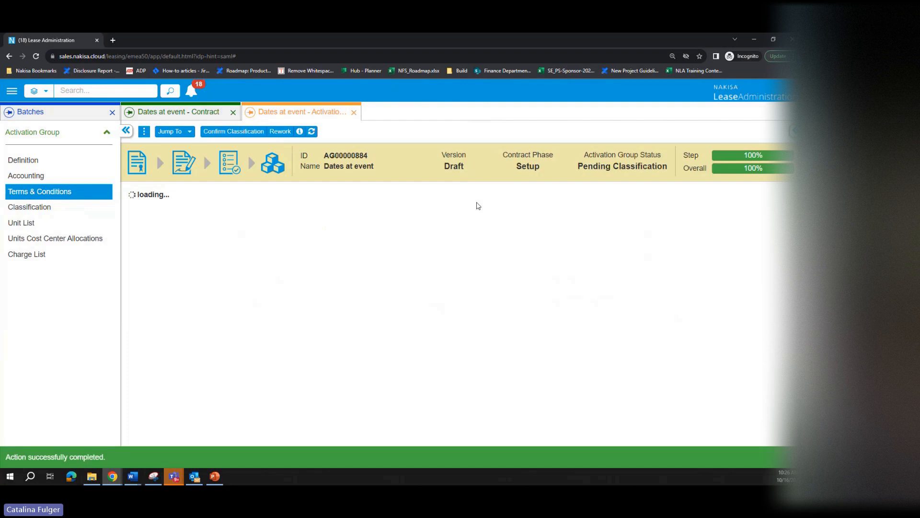